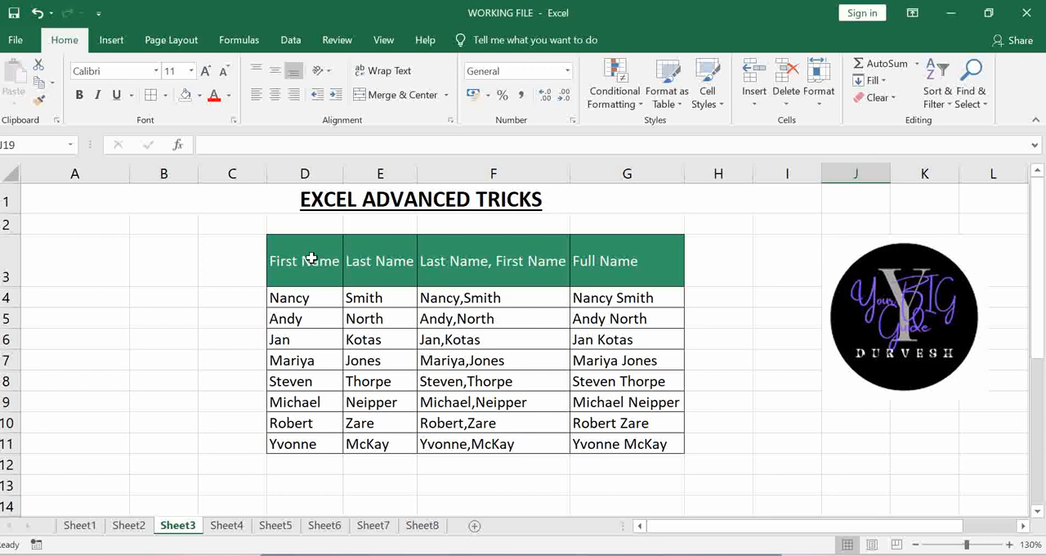
{"action": "left_click", "coordinate": [322, 257]}
{"action": "left_click", "coordinate": [392, 262]}
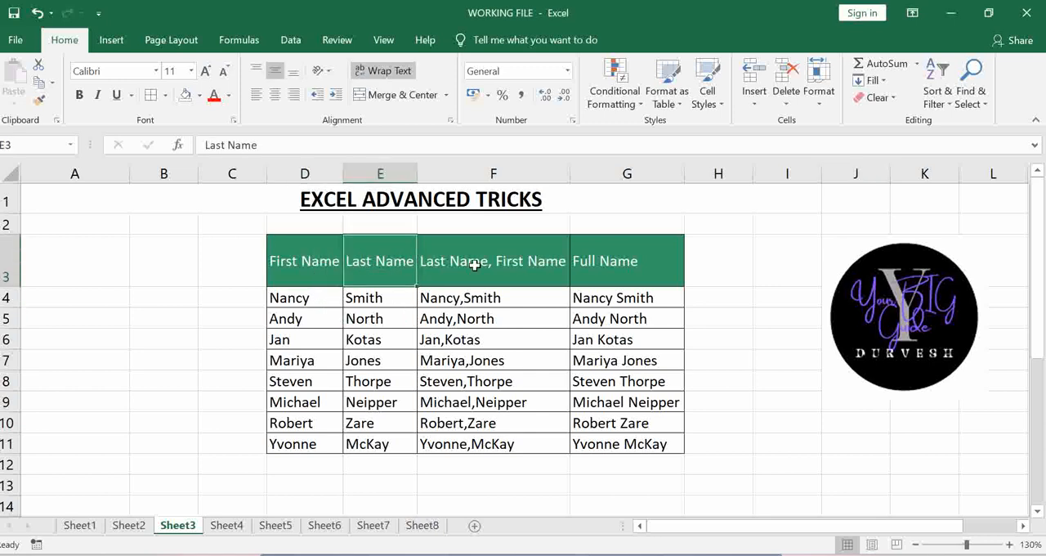
{"action": "left_click", "coordinate": [474, 264]}
{"action": "left_click", "coordinate": [608, 276]}
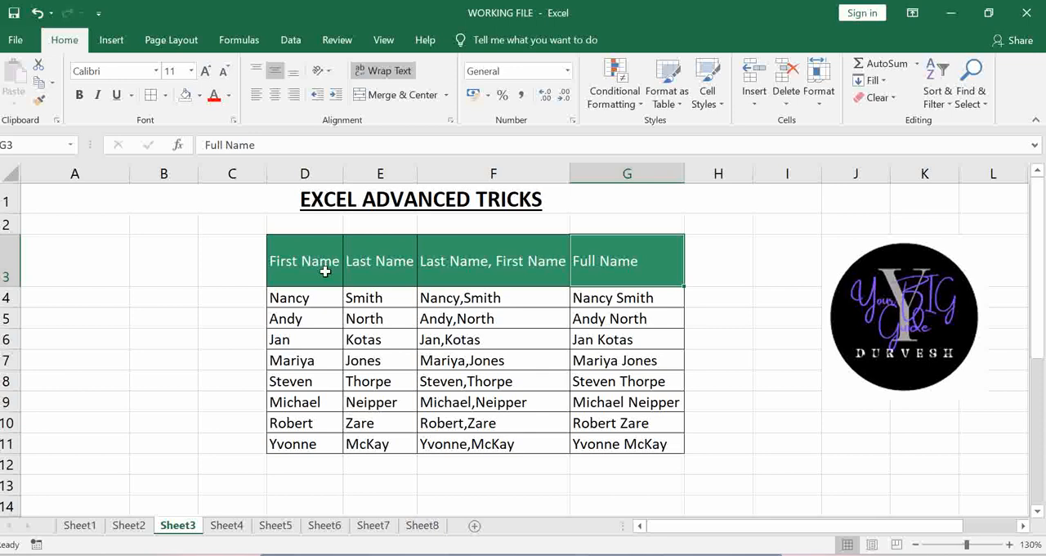
{"action": "left_click_drag", "start_coordinate": [302, 262], "coordinate": [387, 445]}
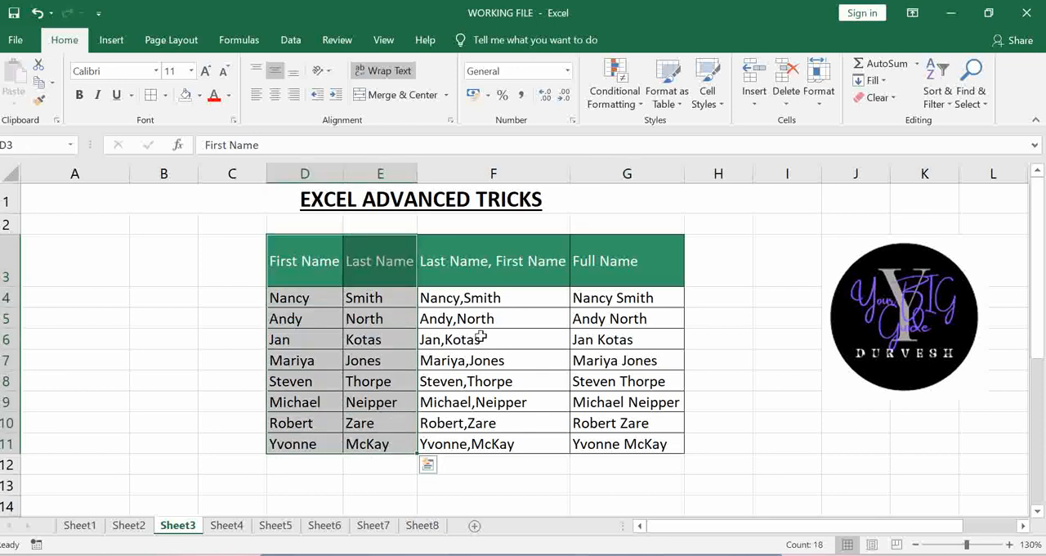
- Clear the existing contents of F4:G11 under the combined-name and Full Name headers
{"action": "left_click_drag", "start_coordinate": [470, 300], "coordinate": [645, 437]}
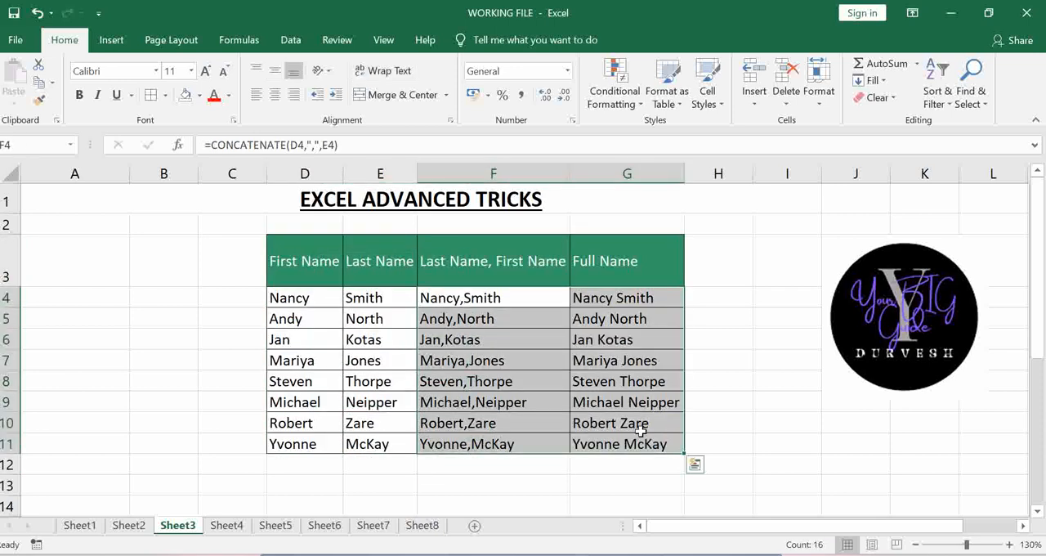
{"action": "key", "text": "Delete"}
{"action": "left_click", "coordinate": [642, 430]}
- Start a CONCATENATE formula in cell F4, the first row under the Last Name, First Name header
{"action": "left_click", "coordinate": [504, 300]}
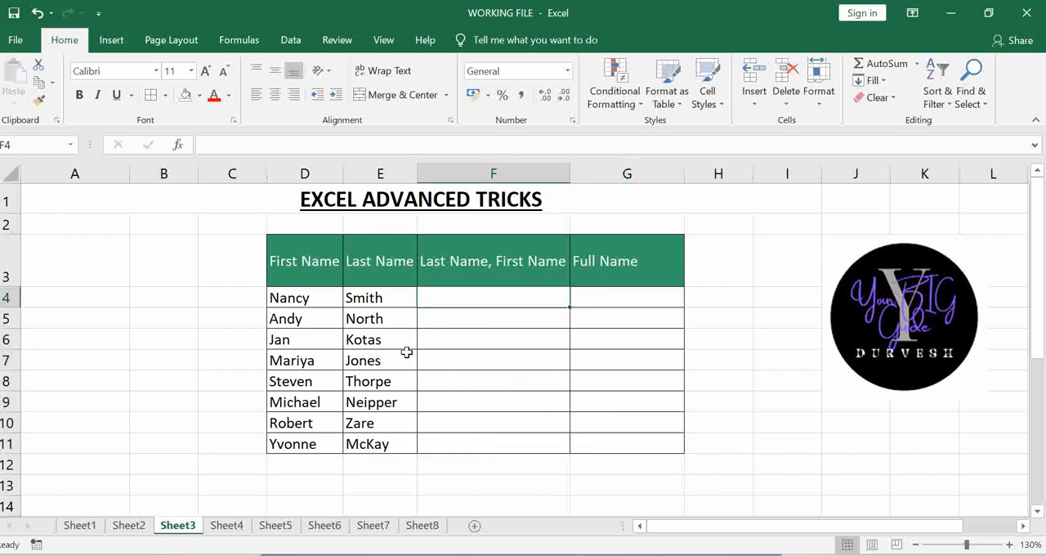
{"action": "type", "text": "="}
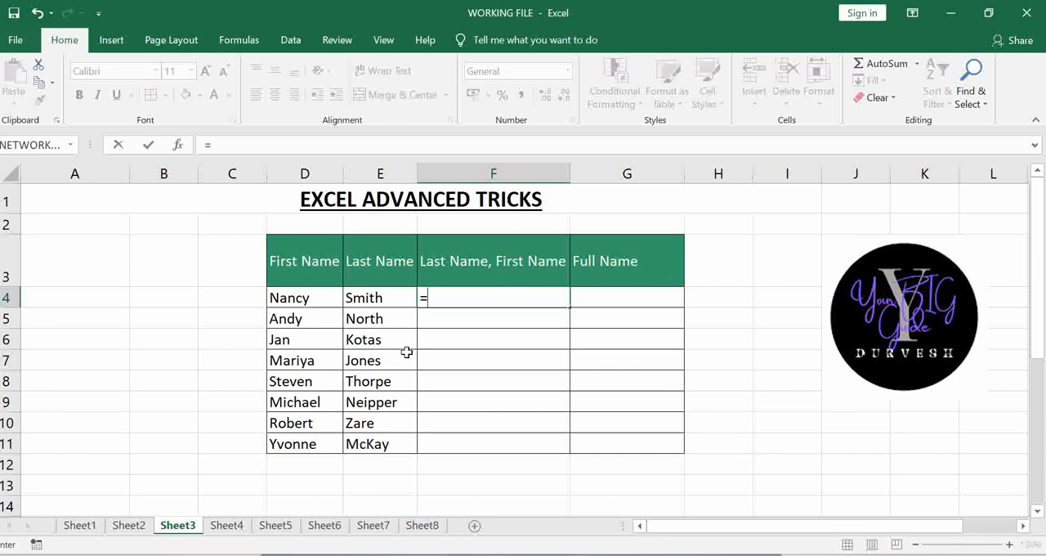
{"action": "type", "text": "CON"}
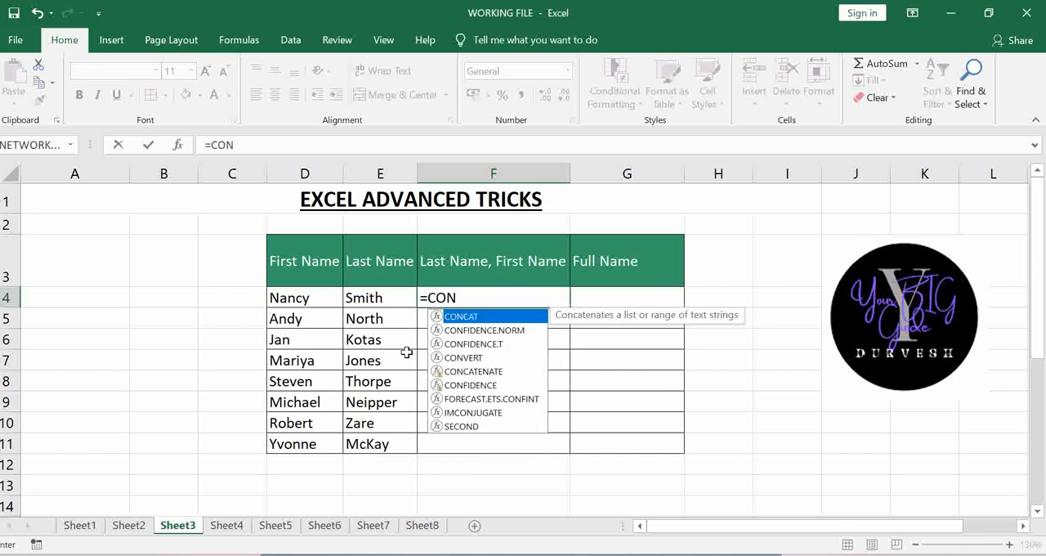
{"action": "type", "text": "C"}
{"action": "key", "text": "Down"}
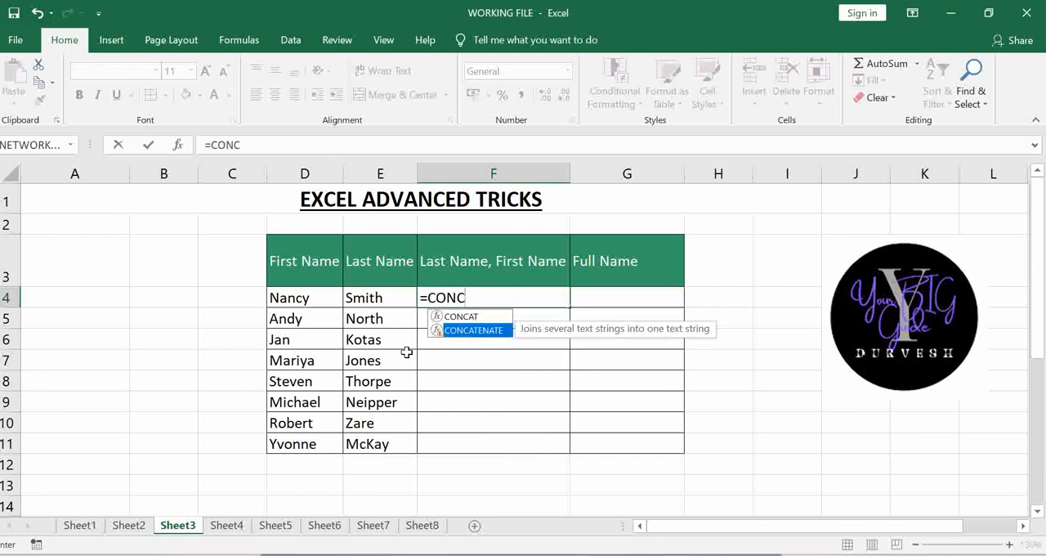
{"action": "key", "text": "Tab"}
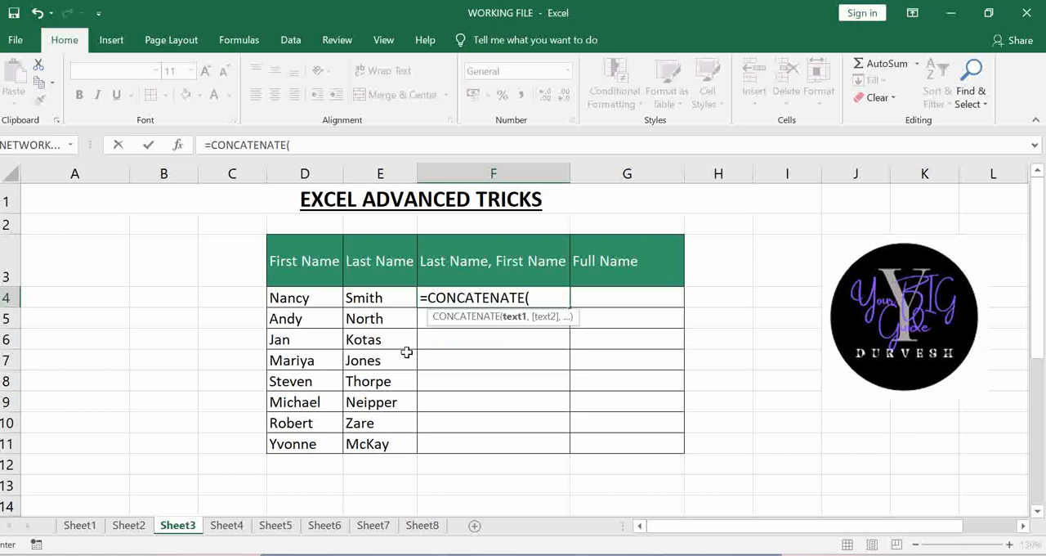
{"action": "left_click", "coordinate": [291, 299]}
{"action": "type", "text": ","}
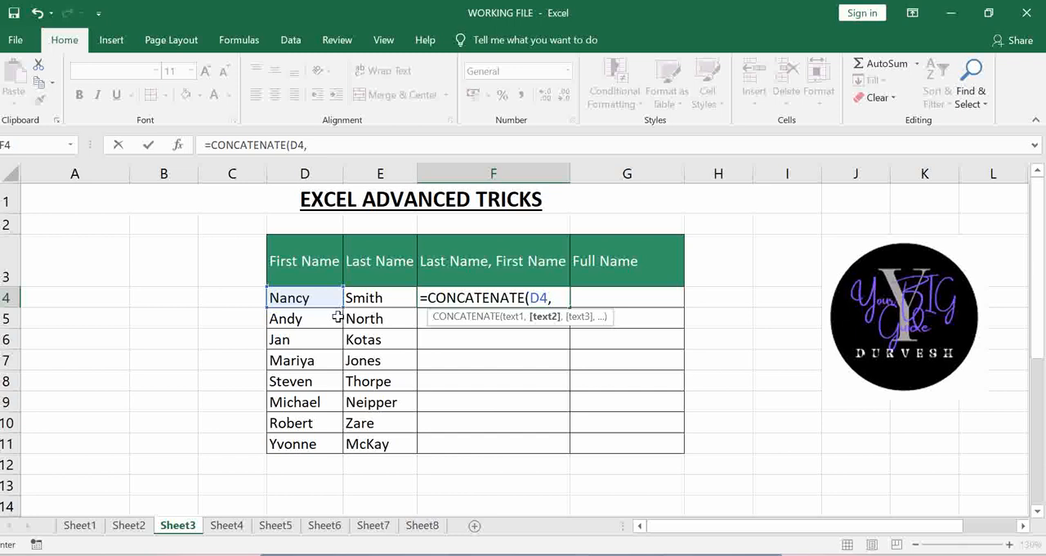
{"action": "key", "text": "BackSpace"}
{"action": "key", "text": "BackSpace"}
{"action": "key", "text": "BackSpace"}
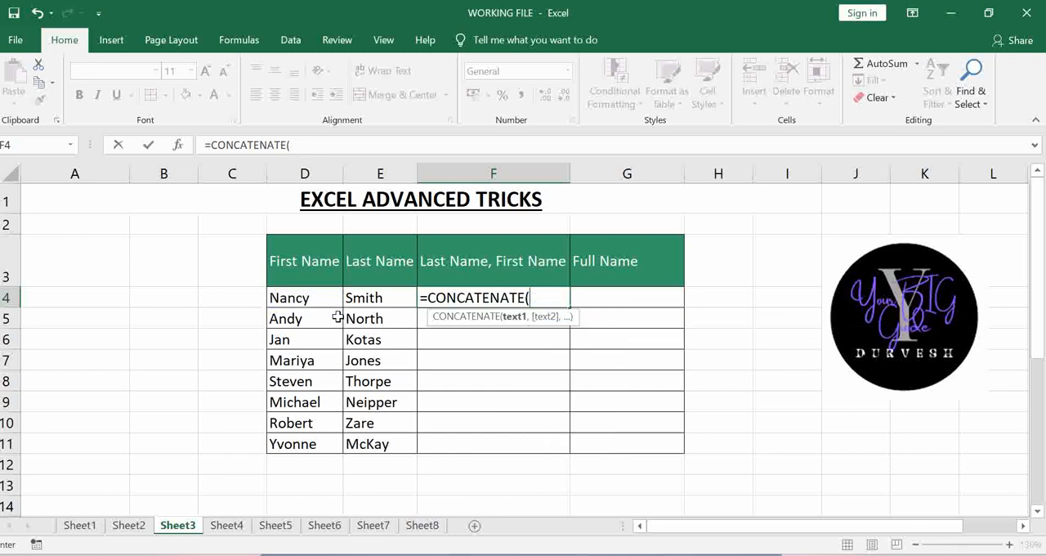
- Complete the F4 formula as =CONCATENATE(E4,D4) and fill it down through F11
{"action": "left_click", "coordinate": [377, 299]}
{"action": "type", "text": ","}
{"action": "left_click", "coordinate": [285, 299]}
{"action": "type", "text": ")"}
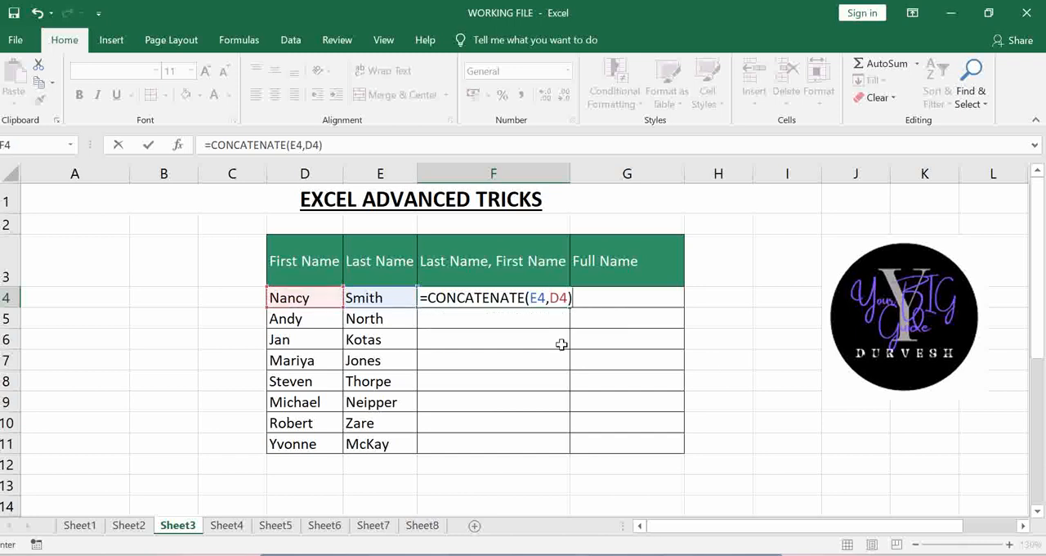
{"action": "key", "text": "Return"}
{"action": "left_click", "coordinate": [551, 296]}
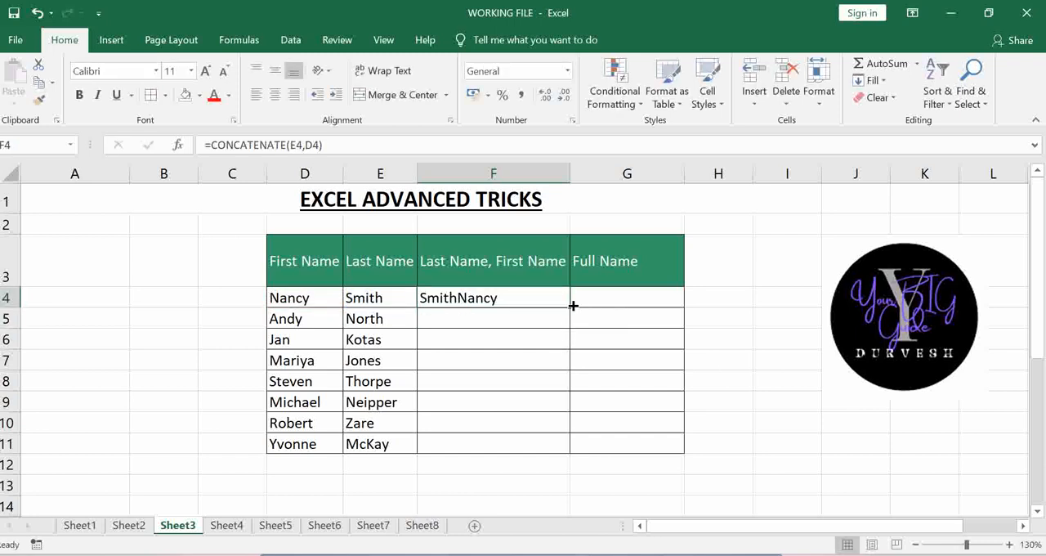
{"action": "left_click_drag", "start_coordinate": [572, 309], "coordinate": [572, 460]}
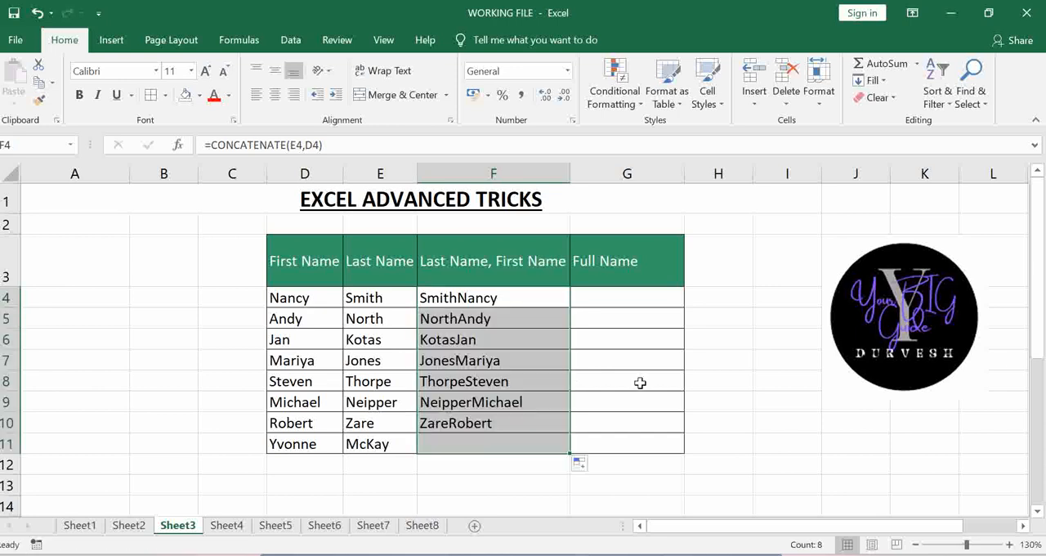
- Edit the F4 formula to add a space between the names, as =CONCATENATE(E4, " ",D4)
{"action": "left_click", "coordinate": [506, 298]}
{"action": "left_click", "coordinate": [304, 144]}
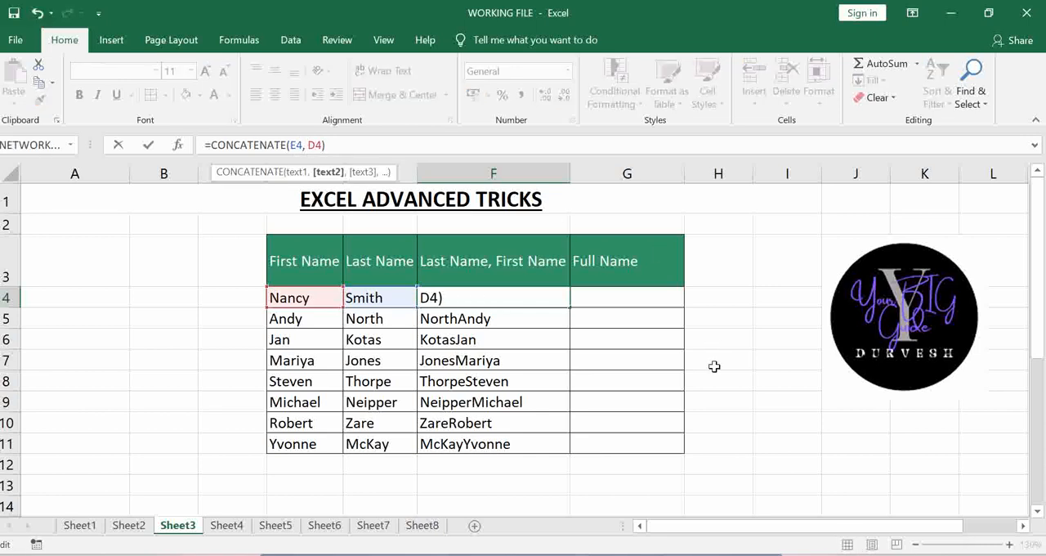
{"action": "type", "text": "@"}
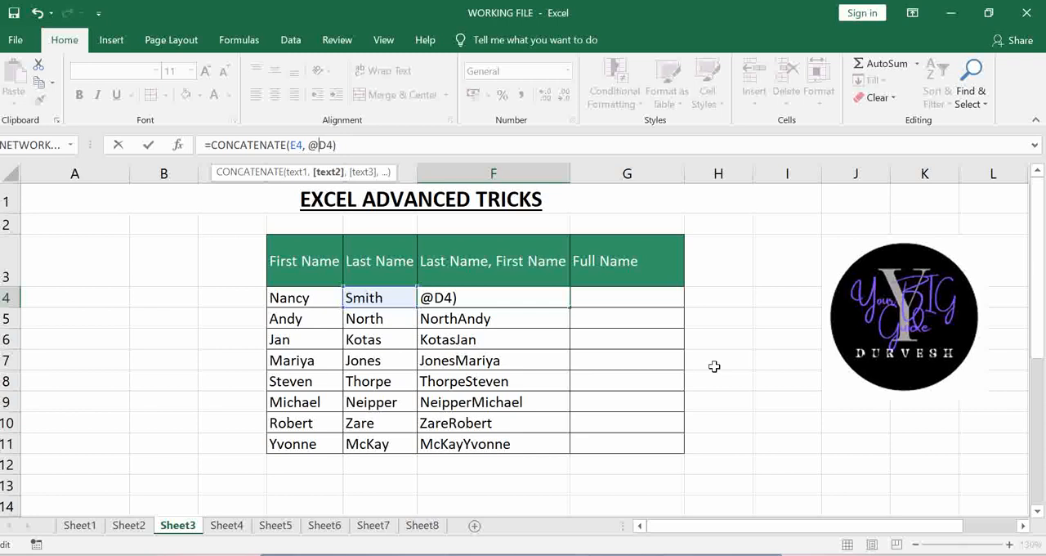
{"action": "key", "text": "BackSpace"}
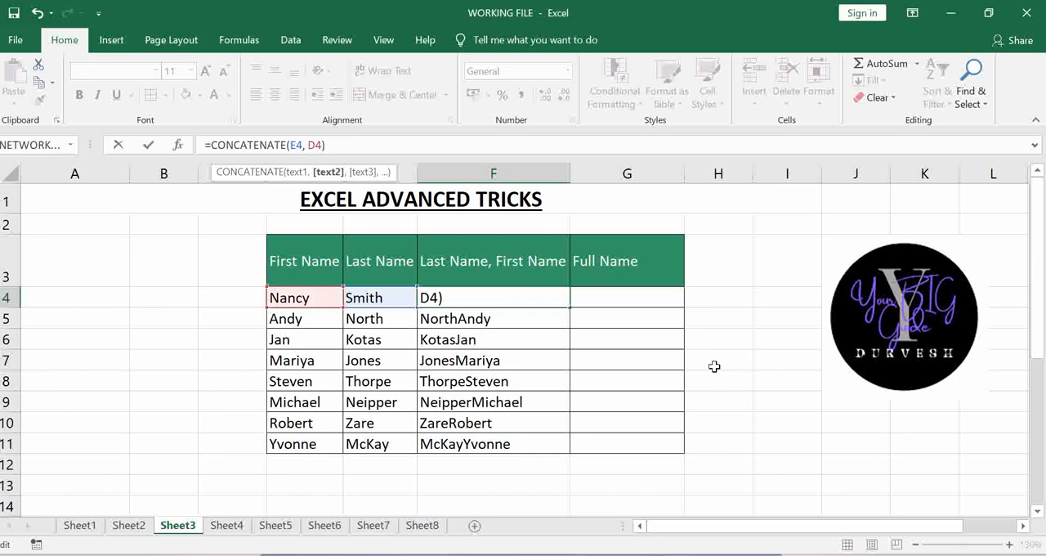
{"action": "type", "text": "\""}
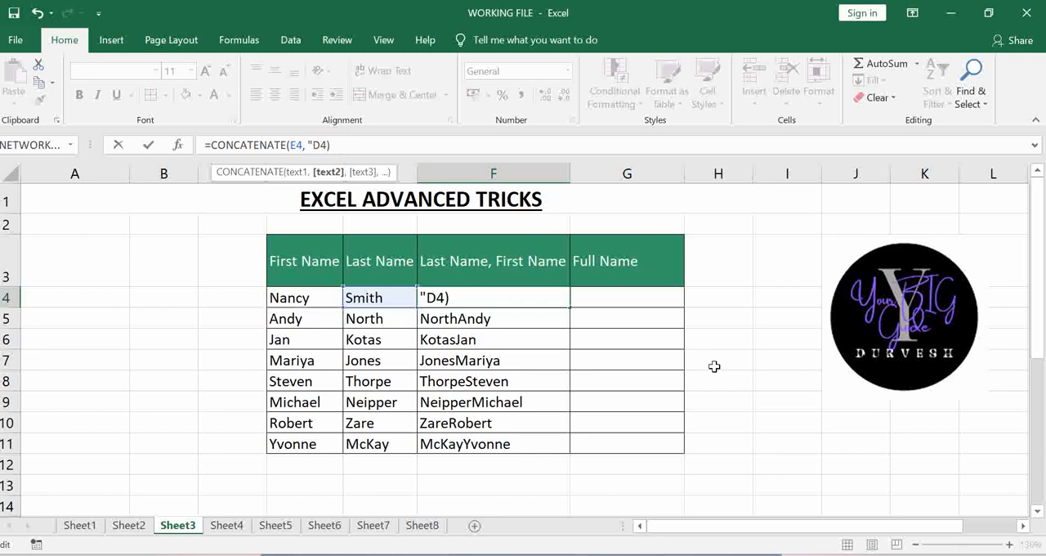
{"action": "type", "text": " \","}
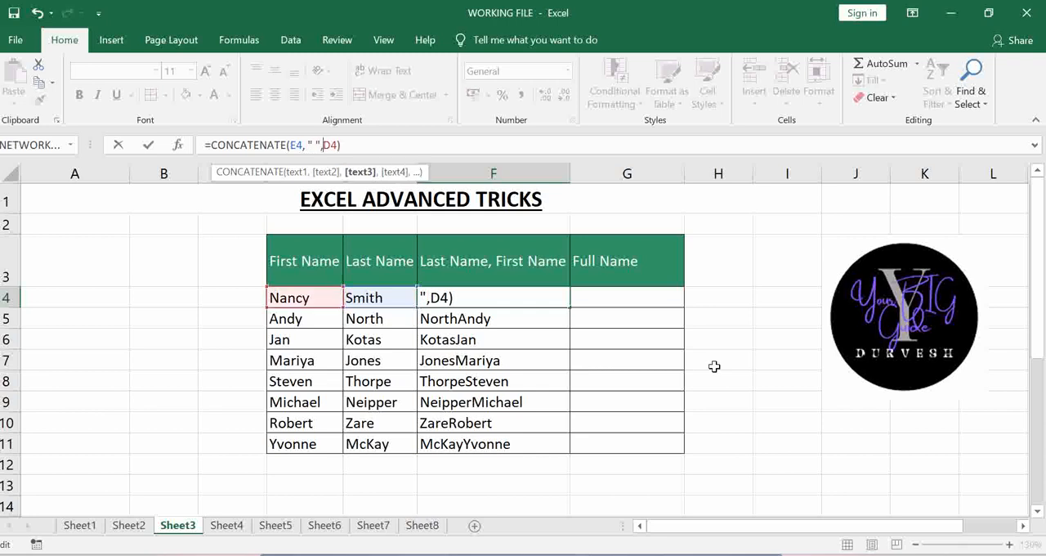
{"action": "key", "text": "Return"}
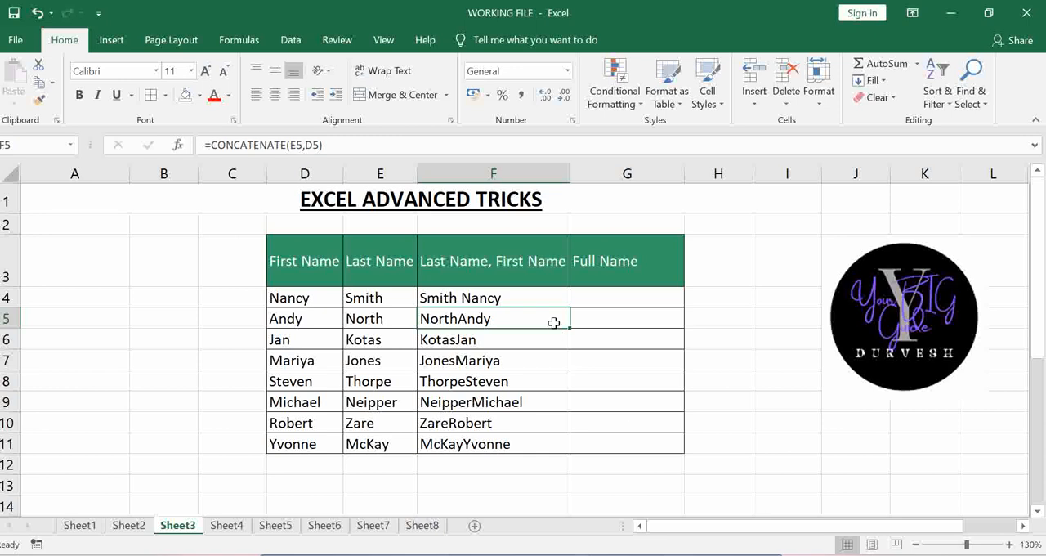
- Fill the revised formula from F4 down through F11
{"action": "left_click", "coordinate": [555, 298]}
{"action": "left_click_drag", "start_coordinate": [572, 311], "coordinate": [577, 453]}
{"action": "left_click", "coordinate": [621, 359]}
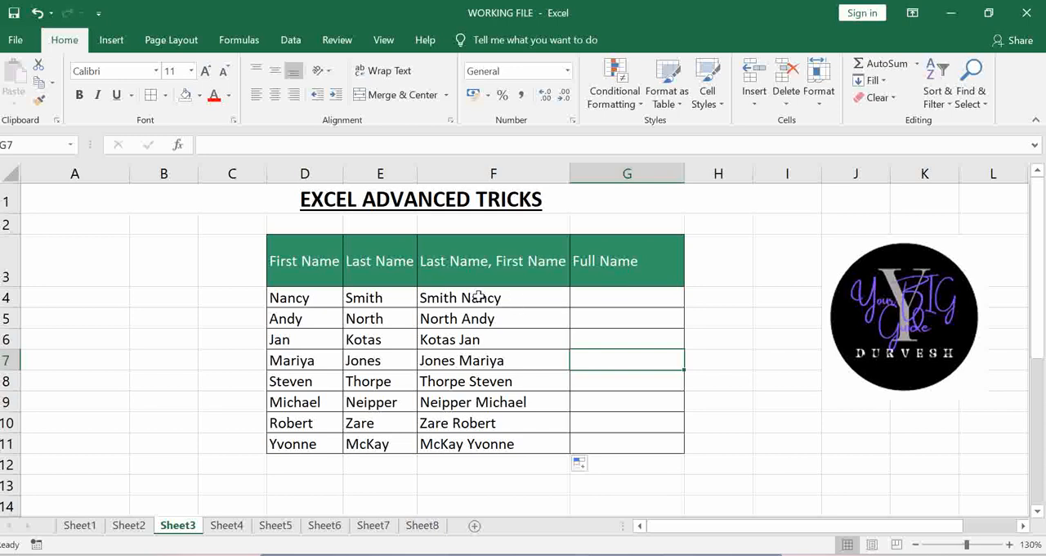
- Enter the first person's full name, first name first, in G4 and Flash Fill the rest of the Full Name column
{"action": "left_click", "coordinate": [614, 301]}
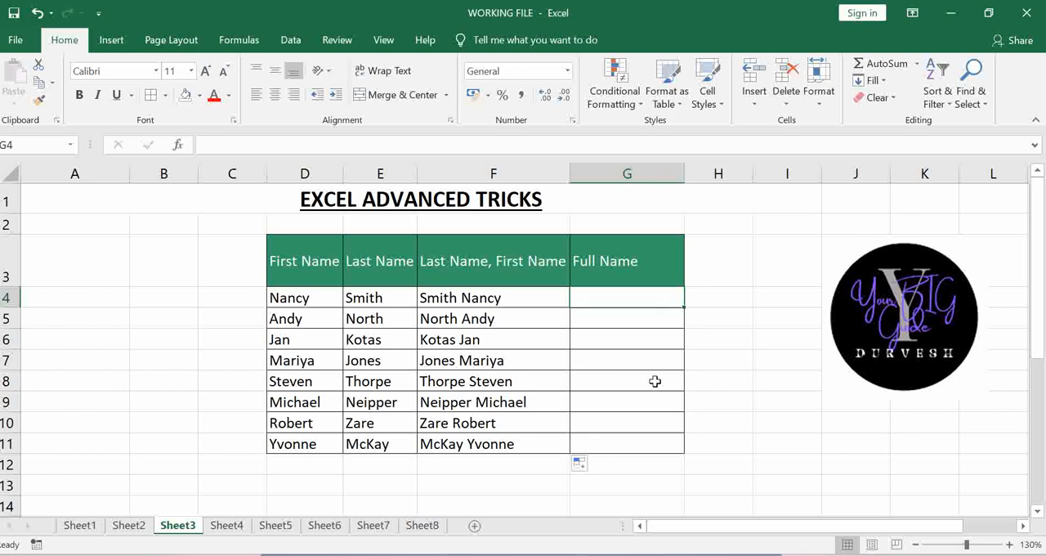
{"action": "type", "text": "Nancy"}
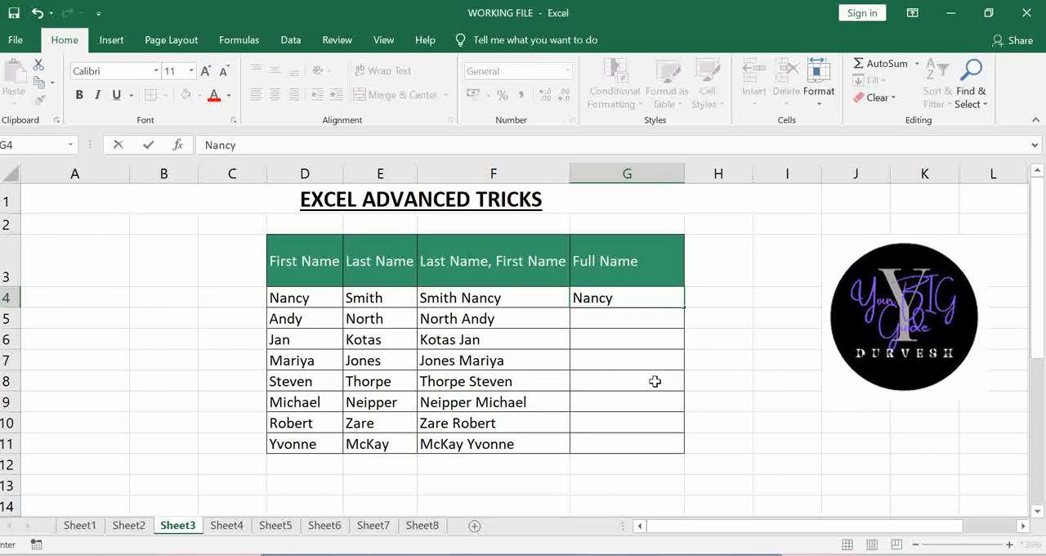
{"action": "type", "text": " Smith"}
{"action": "key", "text": "Return"}
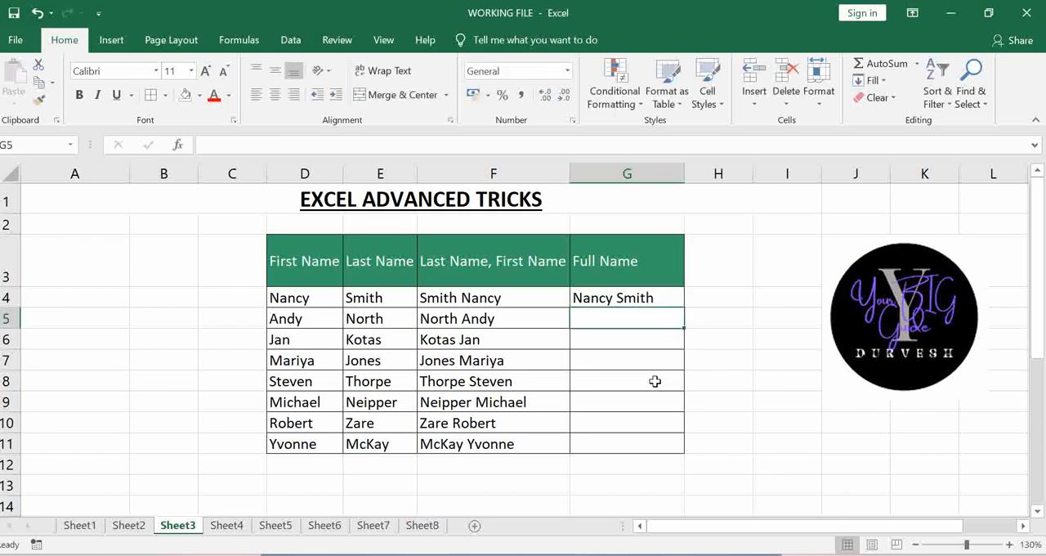
{"action": "key", "text": "ctrl+e"}
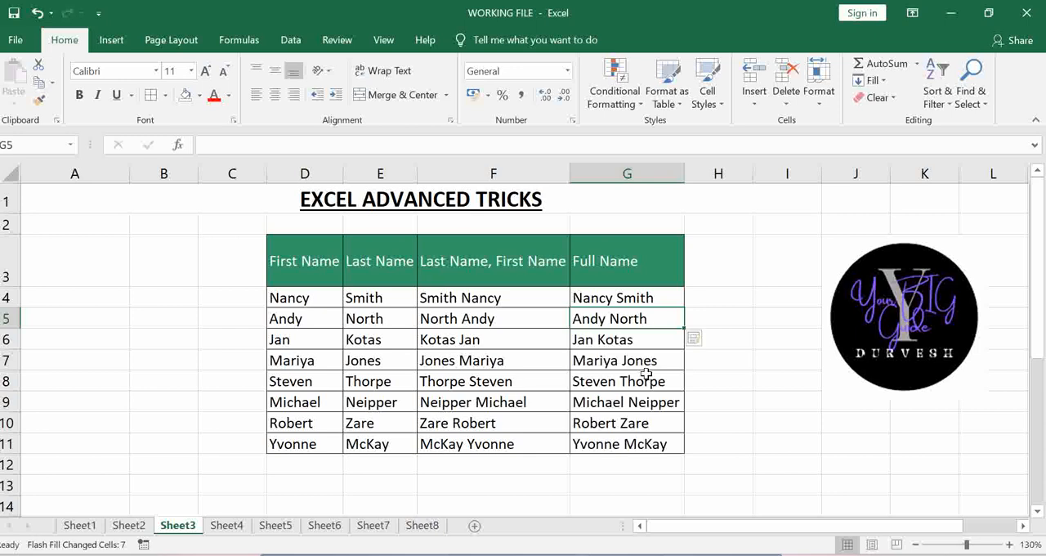
{"action": "key", "text": "Down"}
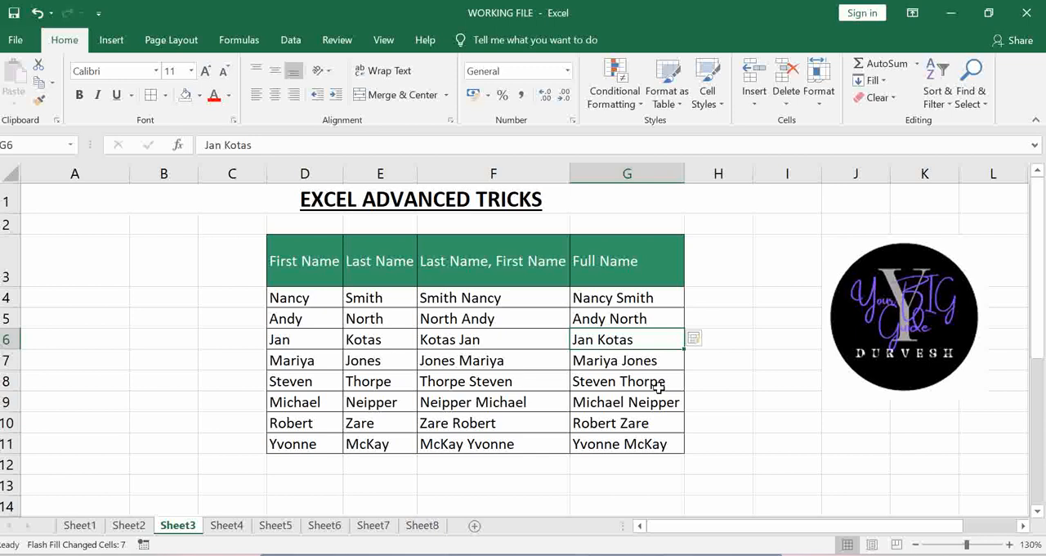
- Try Thick Outside Borders separately around the Last Name (E3:E11), combined-name (F3:F11) and Full Name (G3:G11) columns
{"action": "left_click_drag", "start_coordinate": [301, 261], "coordinate": [317, 440]}
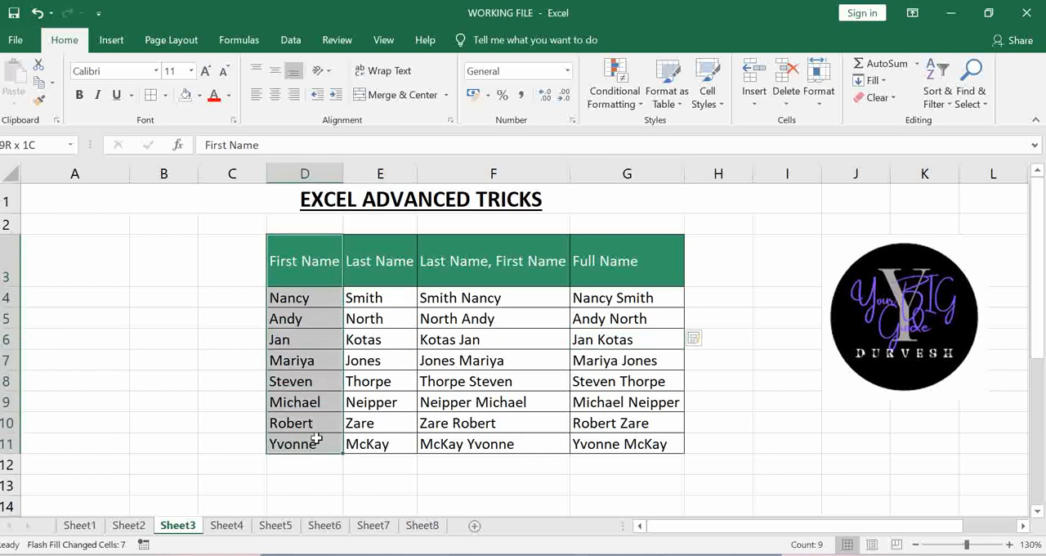
{"action": "left_click_drag", "start_coordinate": [374, 245], "coordinate": [386, 444]}
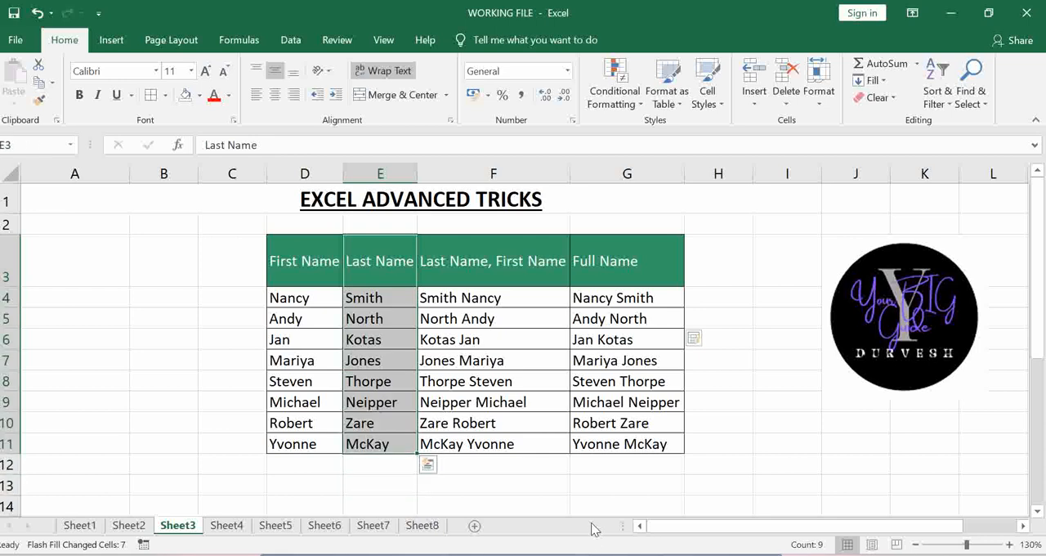
{"action": "left_click", "coordinate": [164, 95]}
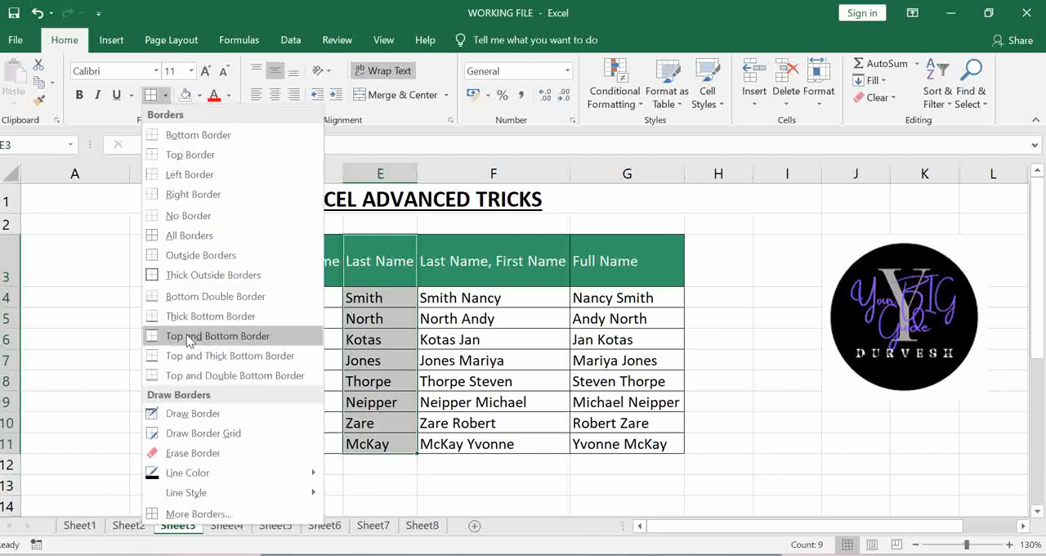
{"action": "left_click", "coordinate": [186, 277]}
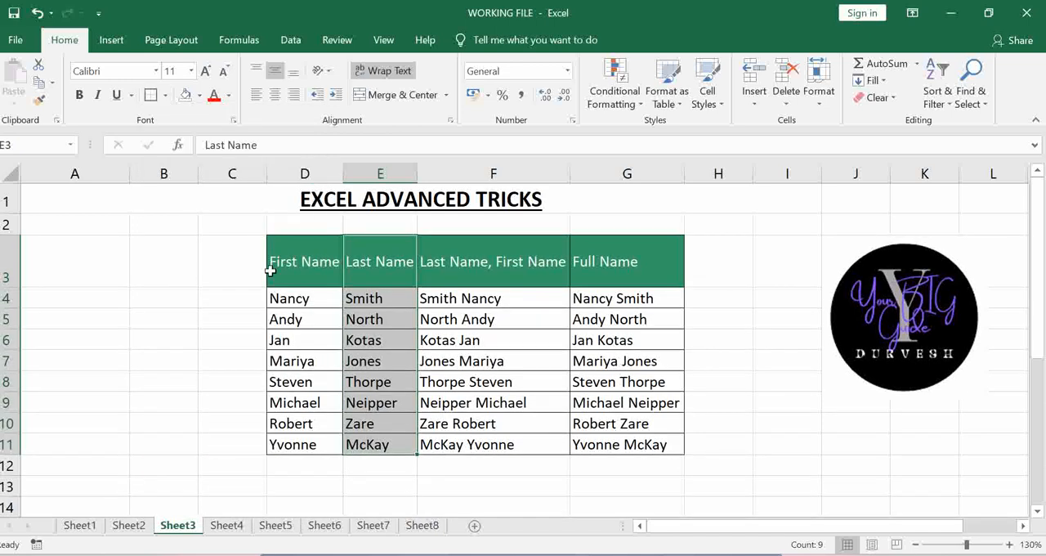
{"action": "left_click", "coordinate": [458, 299]}
{"action": "left_click_drag", "start_coordinate": [490, 250], "coordinate": [491, 437]}
{"action": "left_click", "coordinate": [158, 96]}
{"action": "left_click_drag", "start_coordinate": [627, 253], "coordinate": [605, 446]}
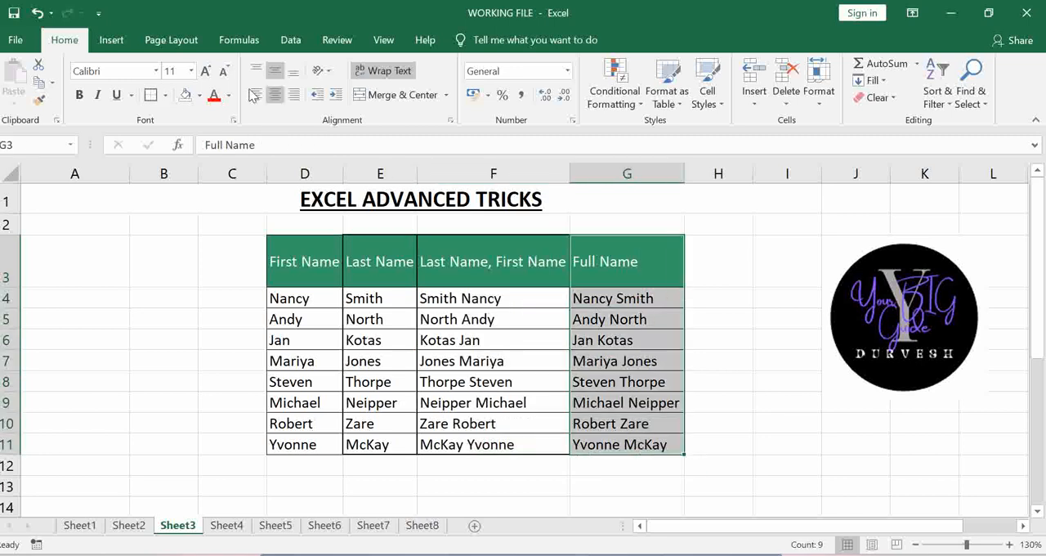
{"action": "left_click", "coordinate": [151, 96]}
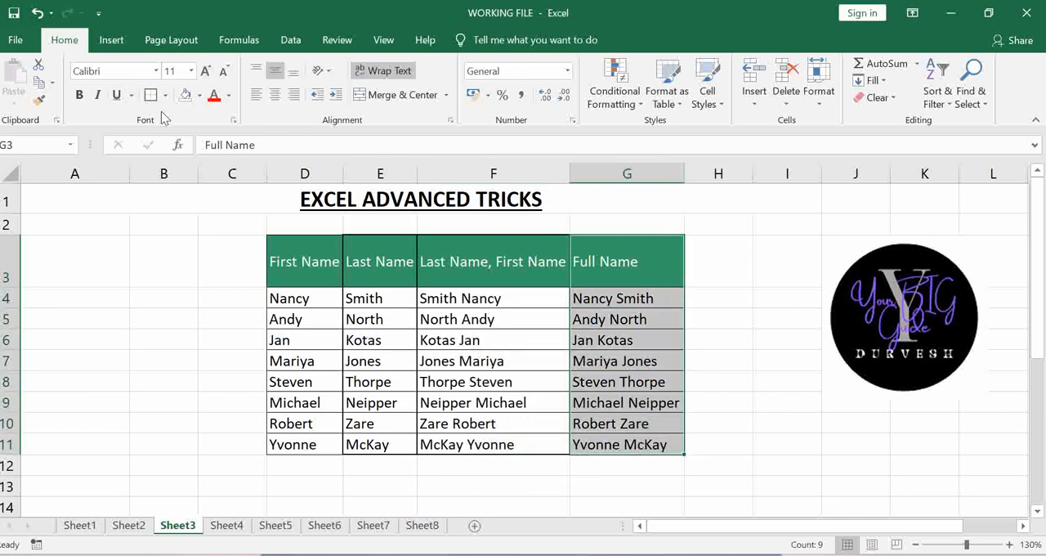
- Undo the thick outside borders on the three name columns
{"action": "left_click", "coordinate": [786, 333]}
{"action": "key", "text": "ctrl+z"}
{"action": "key", "text": "ctrl+z"}
{"action": "key", "text": "ctrl+z"}
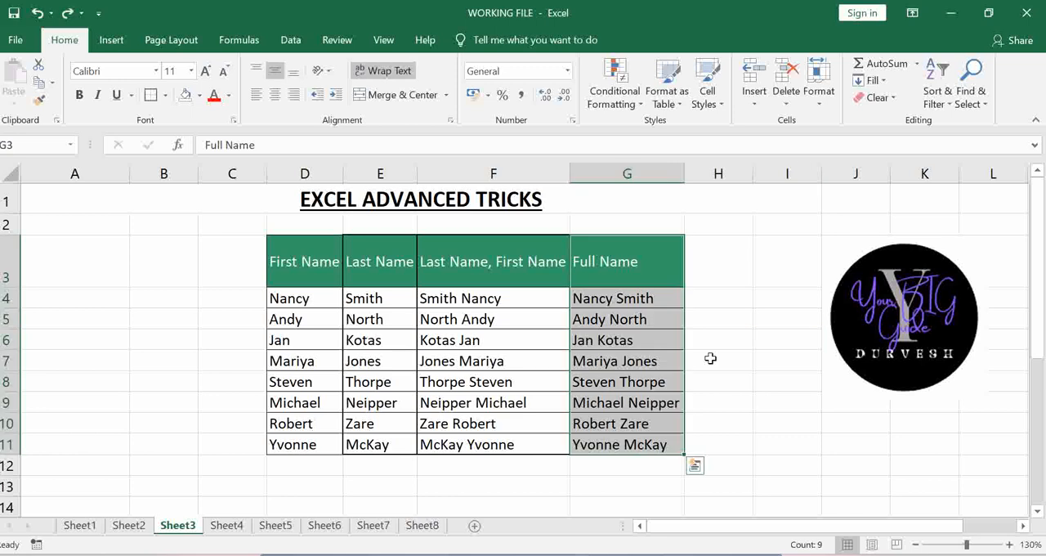
{"action": "left_click", "coordinate": [710, 358]}
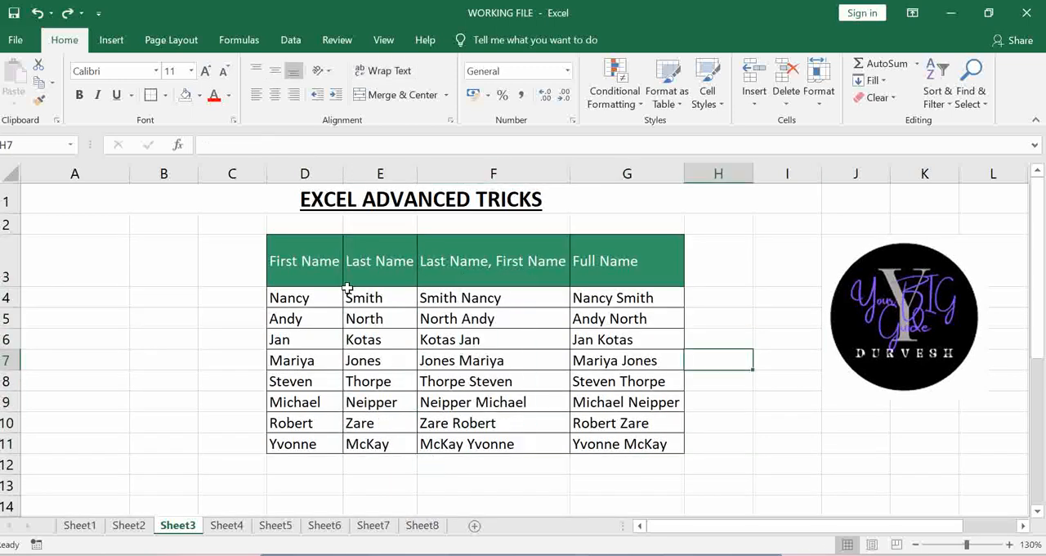
{"action": "left_click", "coordinate": [312, 259]}
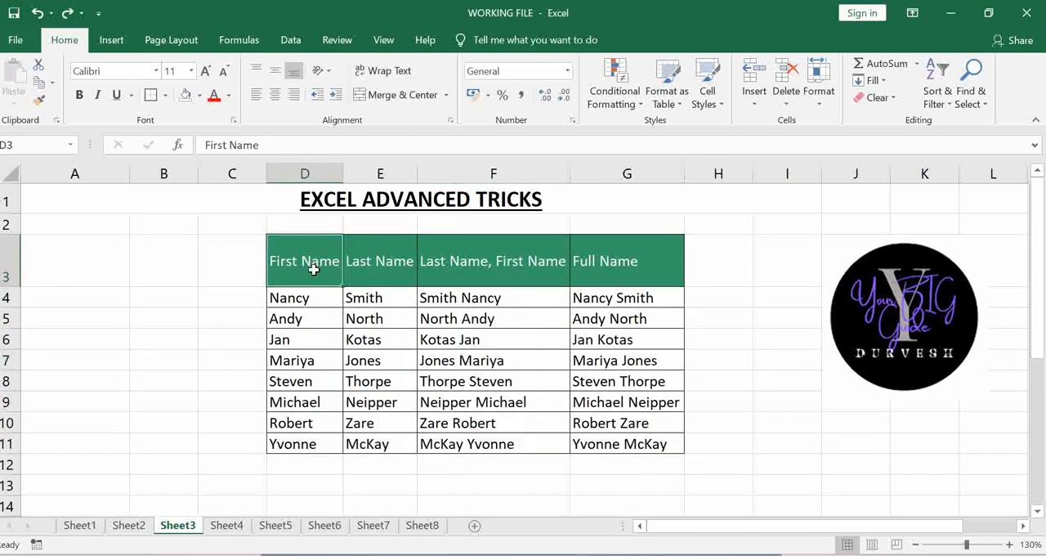
- Apply Thick Outside Borders separately around each of the four table columns D3:D11, E3:E11, F3:F11 and G3:G11 in one go
{"action": "left_click_drag", "start_coordinate": [317, 253], "coordinate": [325, 442]}
{"action": "left_click_drag", "start_coordinate": [385, 243], "coordinate": [381, 444]}
{"action": "left_click_drag", "start_coordinate": [460, 249], "coordinate": [470, 444]}
{"action": "left_click_drag", "start_coordinate": [597, 263], "coordinate": [612, 444]}
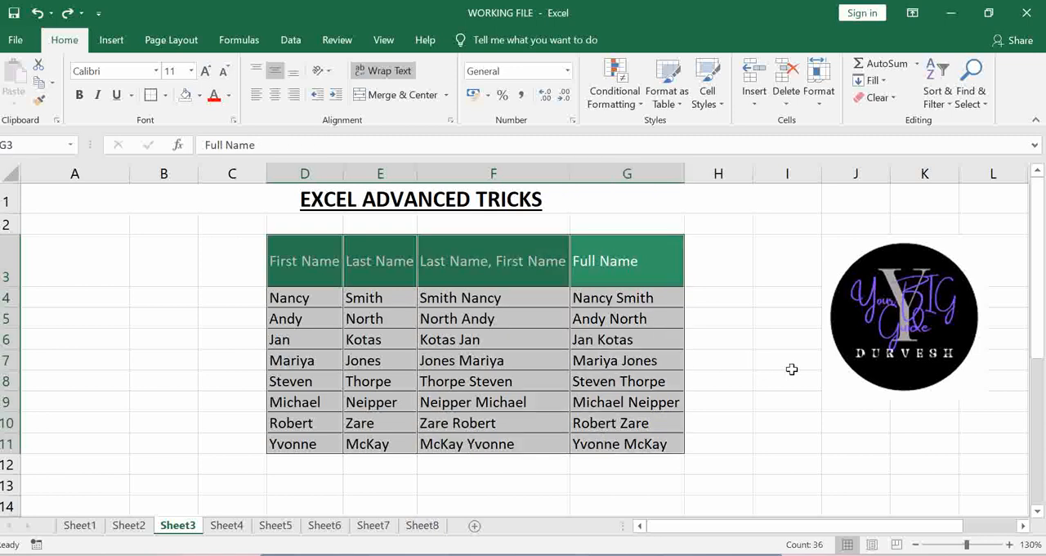
{"action": "left_click", "coordinate": [166, 97]}
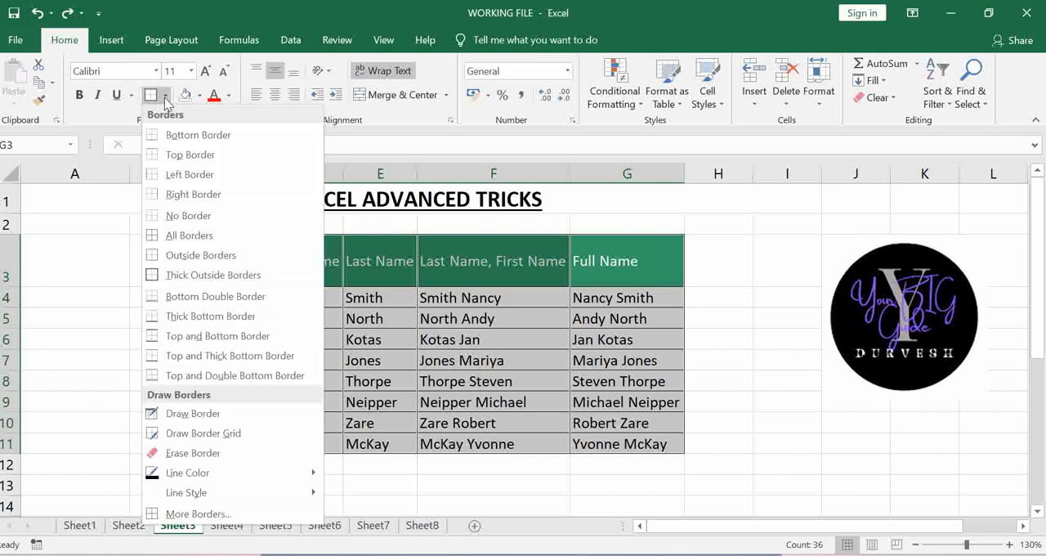
{"action": "left_click", "coordinate": [159, 276]}
{"action": "left_click_drag", "start_coordinate": [786, 359], "coordinate": [787, 381]}
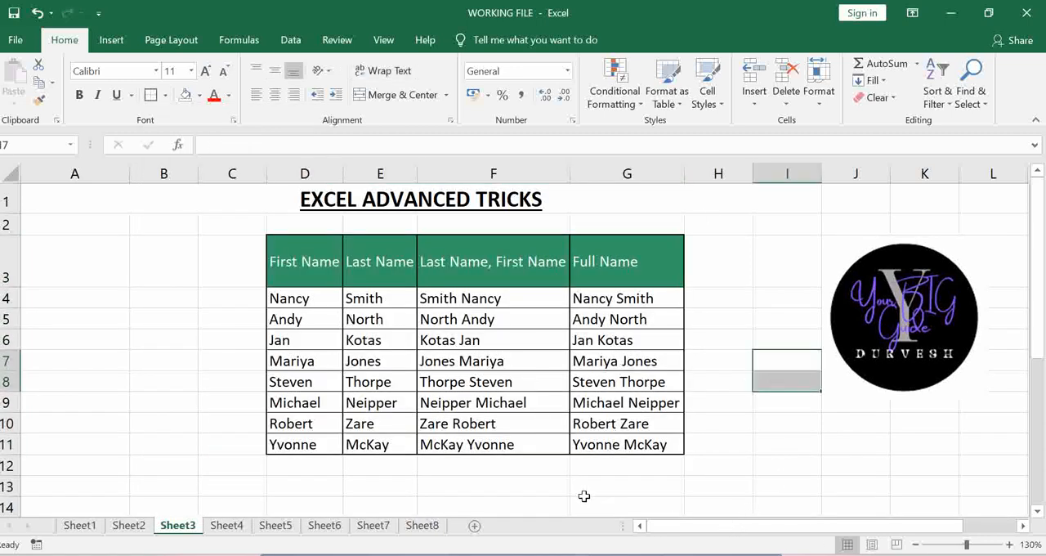
{"action": "left_click", "coordinate": [493, 482]}
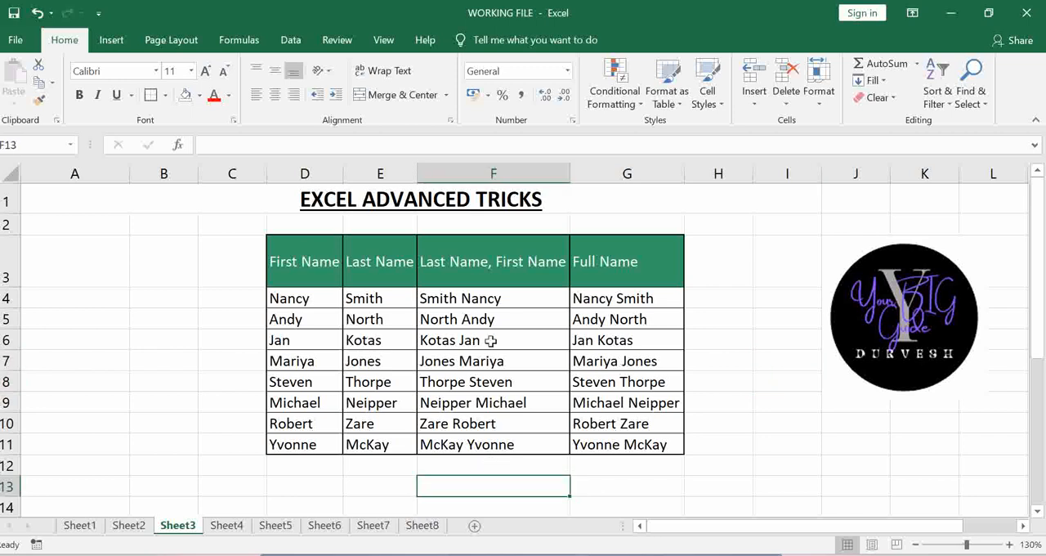
- Try copying the extra marks in G18:G27 into the MARKS column from F18, and undo the paste
{"action": "scroll", "coordinate": [490, 341], "scroll_direction": "down", "scroll_amount": 4}
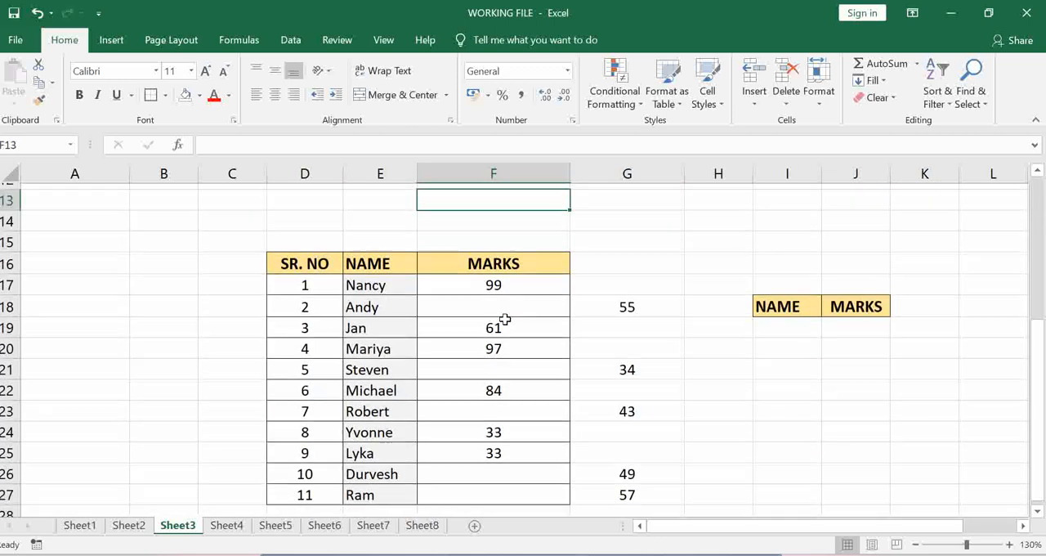
{"action": "scroll", "coordinate": [532, 280], "scroll_direction": "down", "scroll_amount": 1}
{"action": "scroll", "coordinate": [532, 280], "scroll_direction": "up", "scroll_amount": 1}
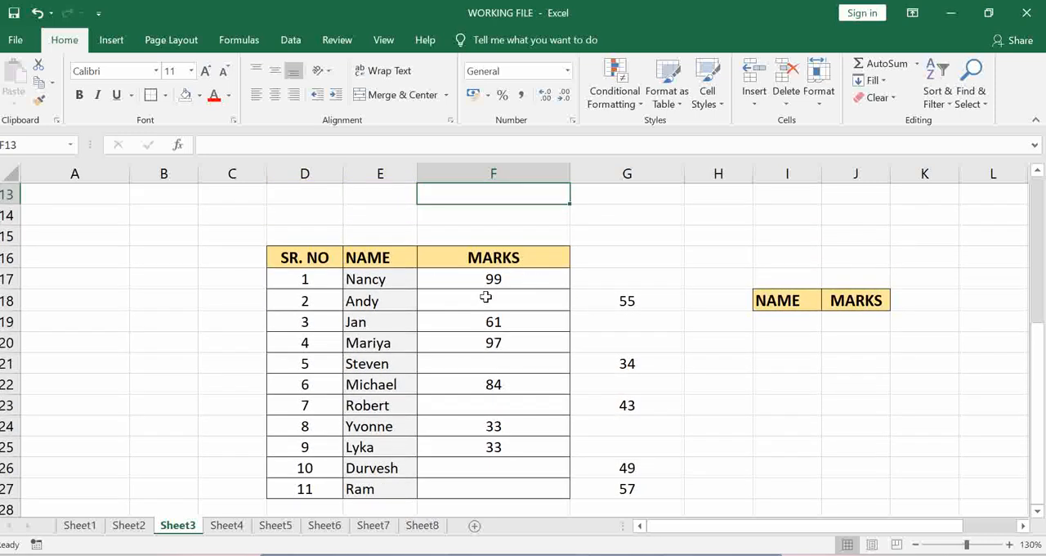
{"action": "left_click", "coordinate": [486, 300]}
{"action": "left_click", "coordinate": [612, 301]}
{"action": "left_click", "coordinate": [521, 306]}
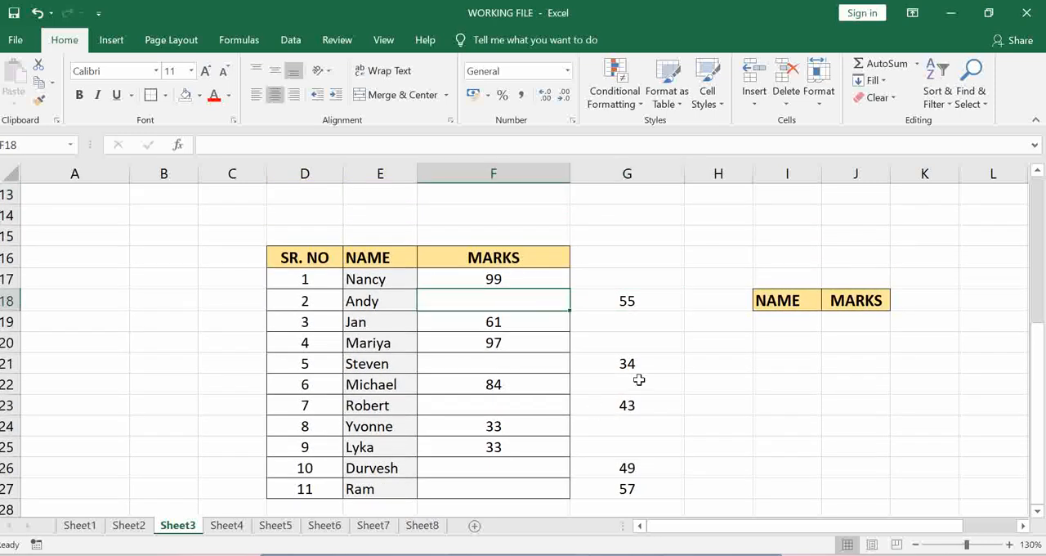
{"action": "left_click", "coordinate": [497, 361]}
{"action": "left_click_drag", "start_coordinate": [626, 299], "coordinate": [637, 486]}
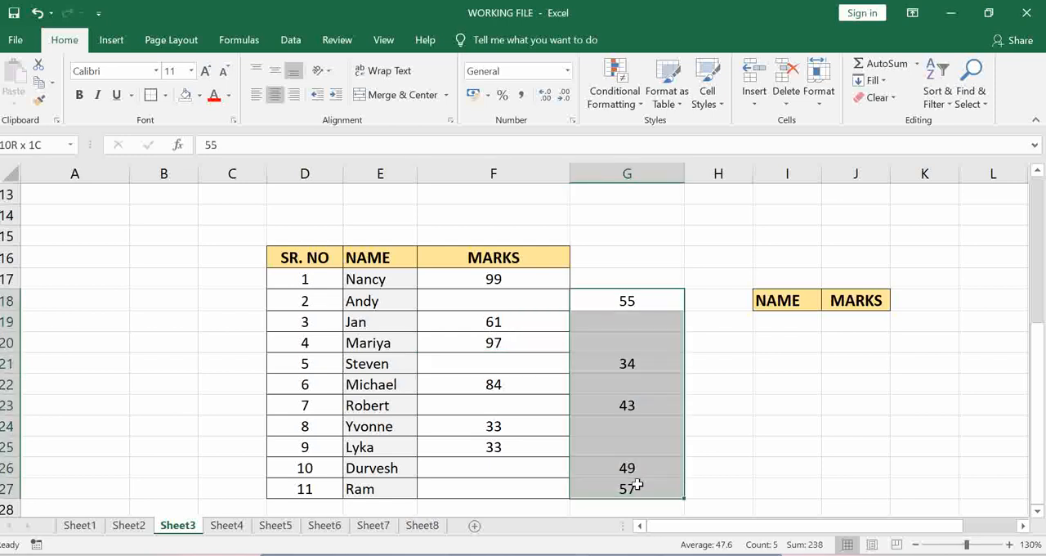
{"action": "key", "text": "ctrl+c"}
{"action": "left_click", "coordinate": [494, 302]}
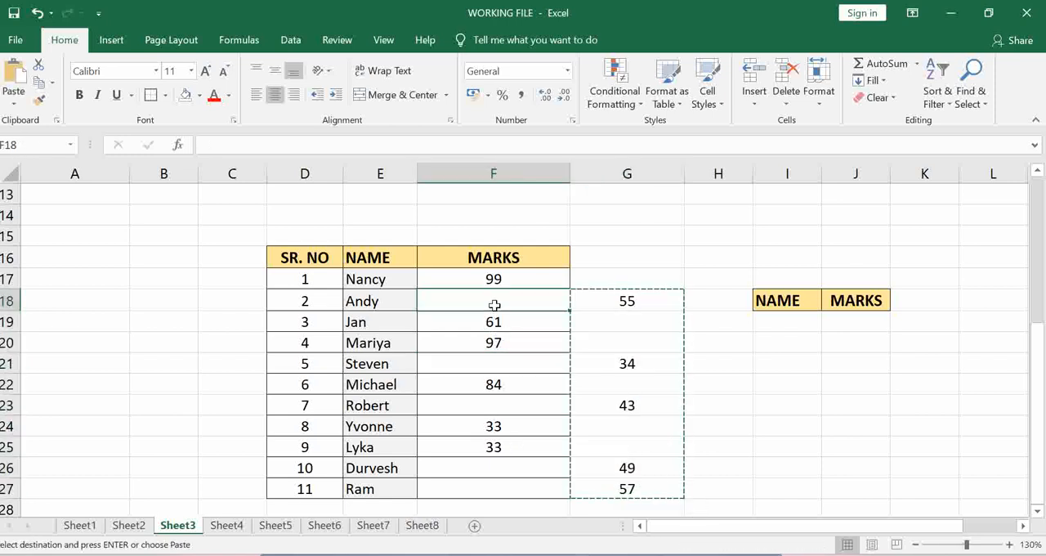
{"action": "key", "text": "ctrl+v"}
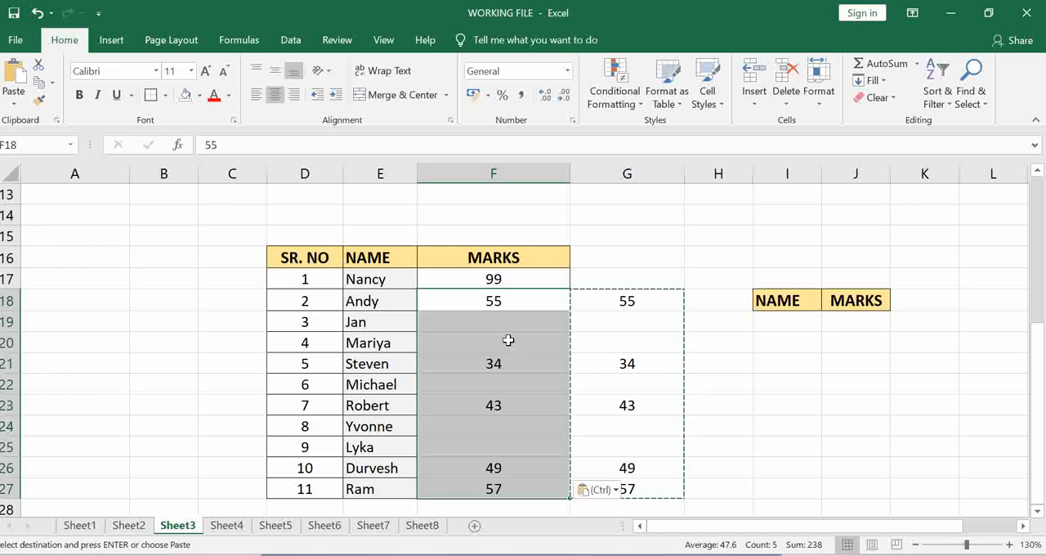
{"action": "key", "text": "ctrl+z"}
{"action": "left_click", "coordinate": [619, 325]}
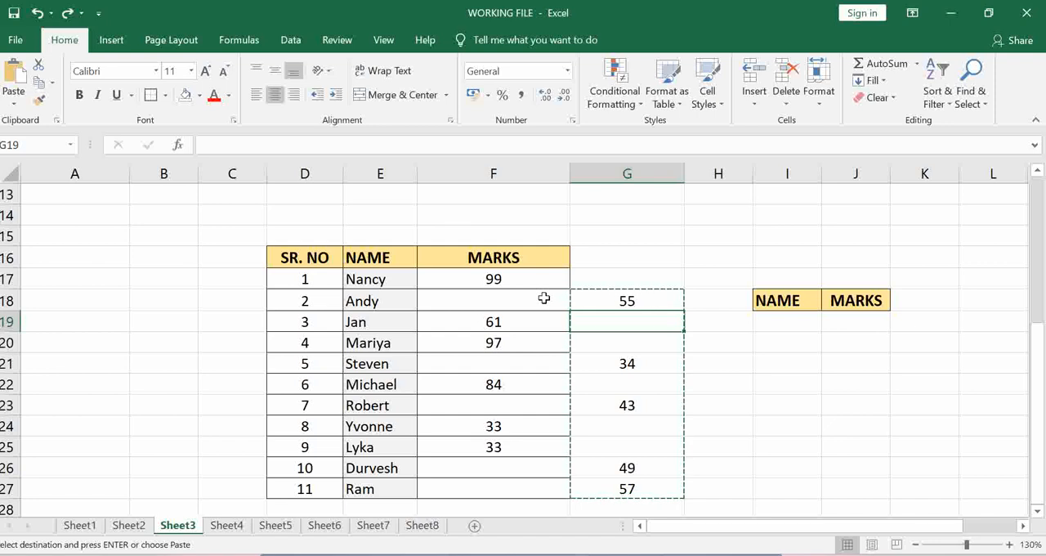
- Try filtering the MARKS column with filters added to row 16, and remove the filters
{"action": "left_click", "coordinate": [10, 258]}
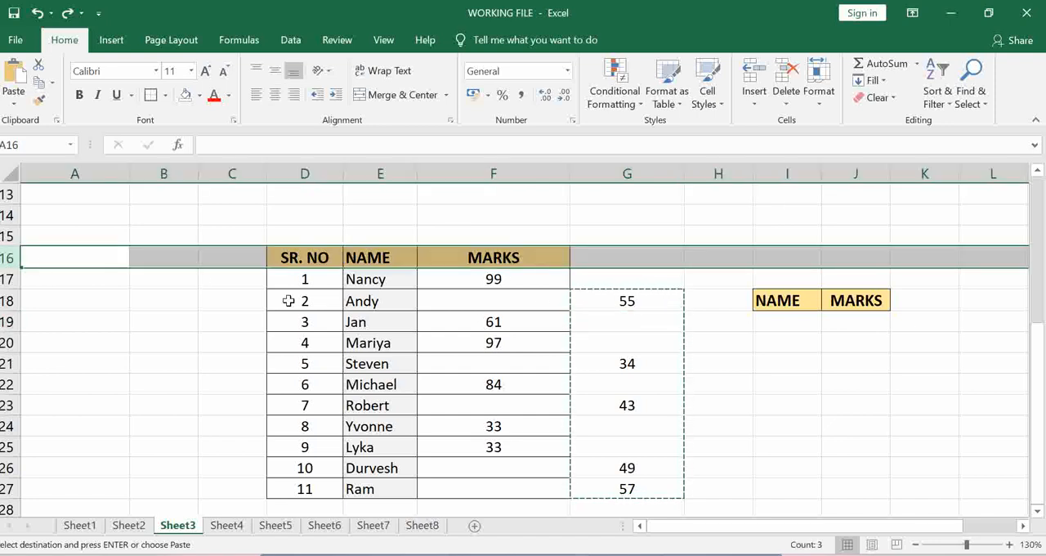
{"action": "key", "text": "ctrl+shift+l"}
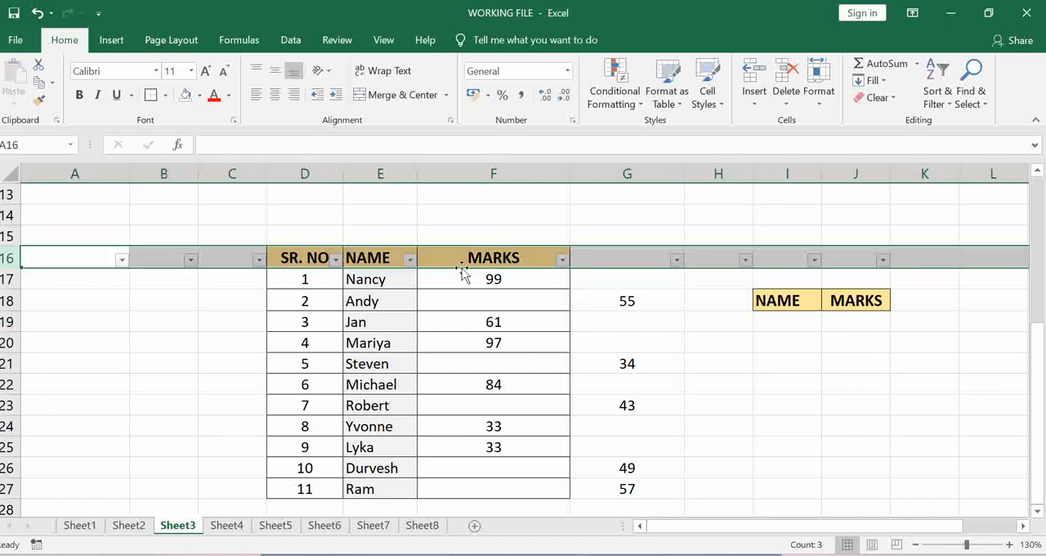
{"action": "left_click", "coordinate": [562, 260]}
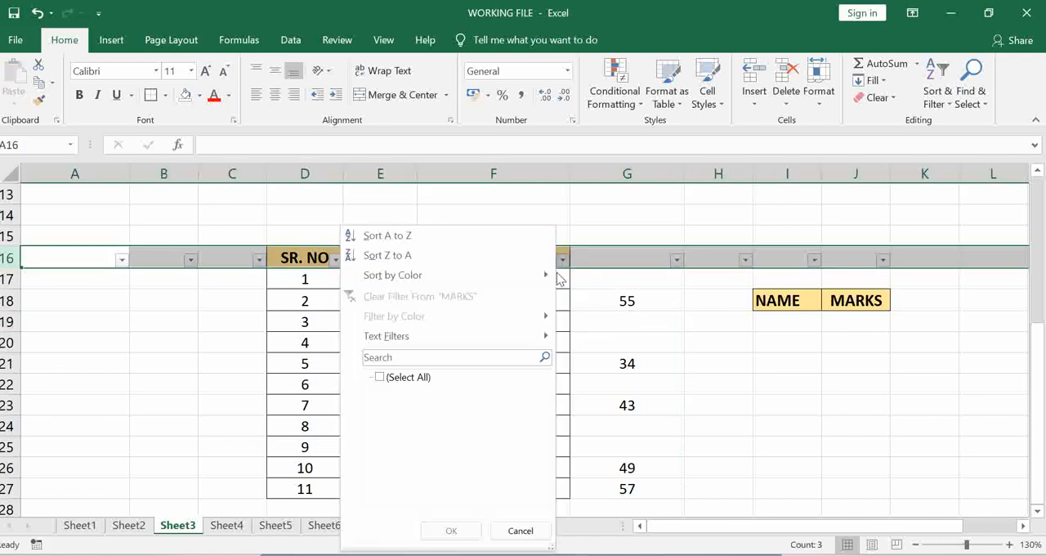
{"action": "left_click", "coordinate": [401, 380]}
{"action": "left_click", "coordinate": [451, 530]}
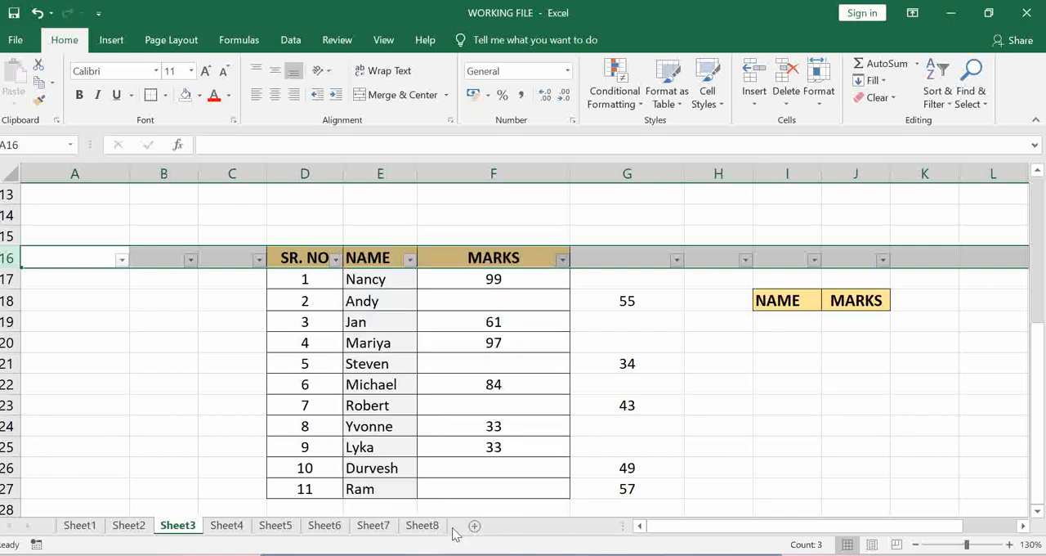
{"action": "left_click", "coordinate": [523, 377]}
{"action": "left_click", "coordinate": [506, 281]}
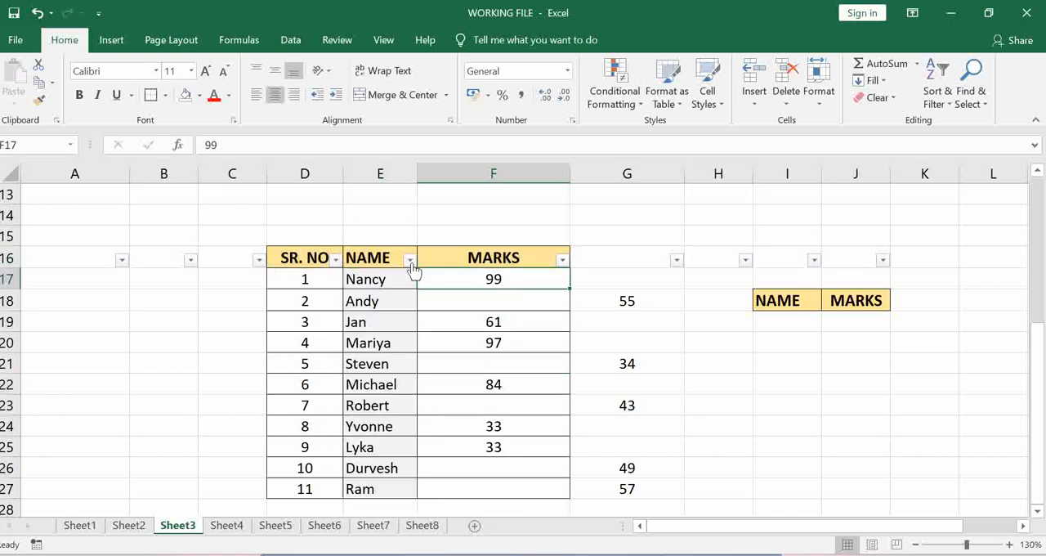
{"action": "left_click", "coordinate": [562, 259]}
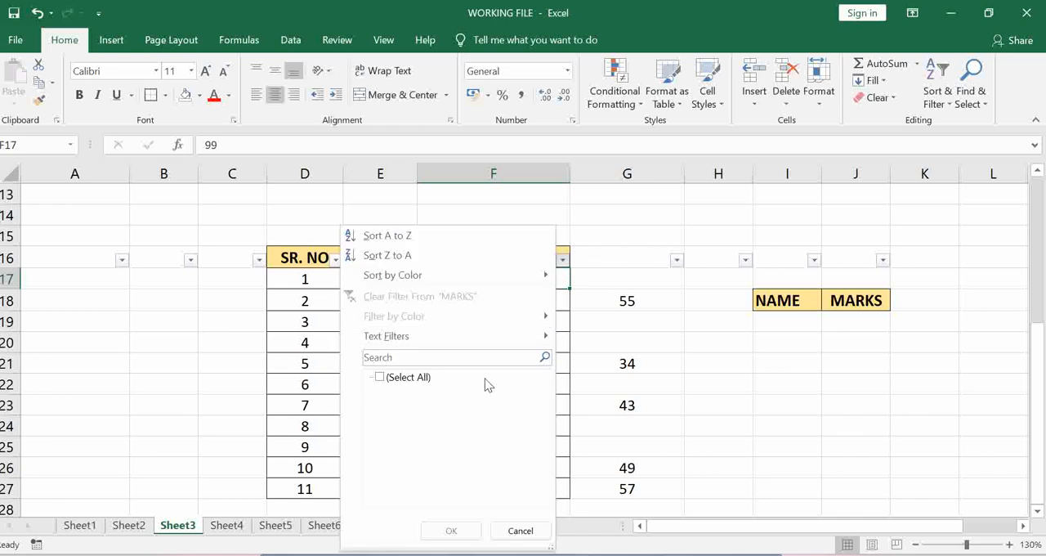
{"action": "left_click", "coordinate": [535, 529]}
{"action": "left_click", "coordinate": [675, 360]}
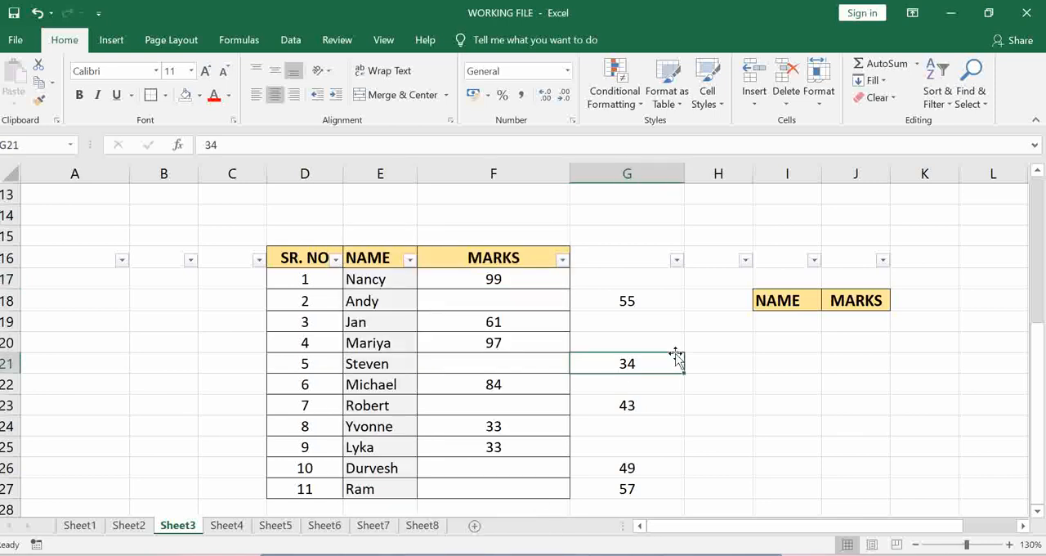
{"action": "left_click", "coordinate": [6, 259]}
{"action": "key", "text": "ctrl+shift+l"}
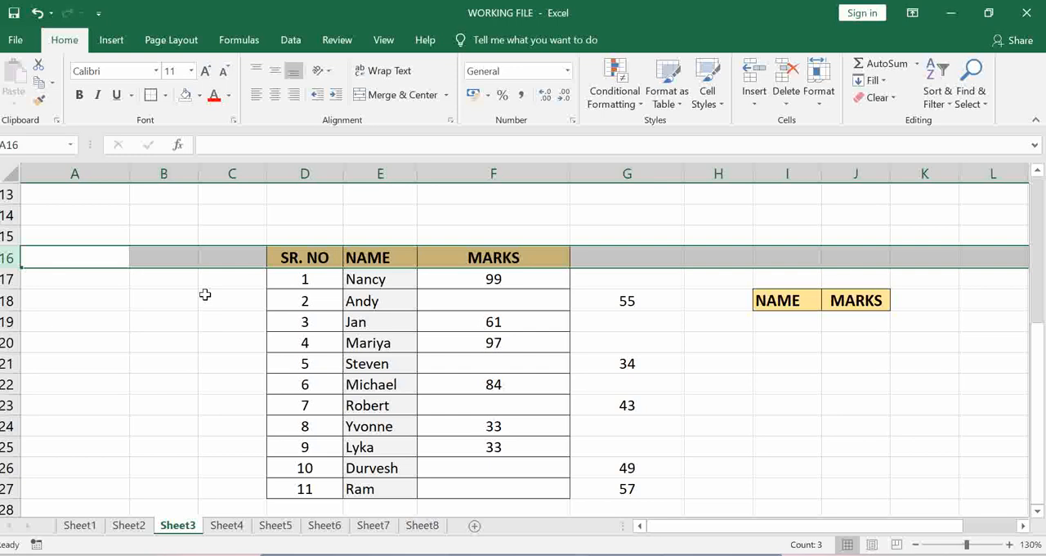
- Select the MARKS cells F18:F27, including the empty ones
{"action": "left_click", "coordinate": [619, 308]}
{"action": "left_click", "coordinate": [516, 299]}
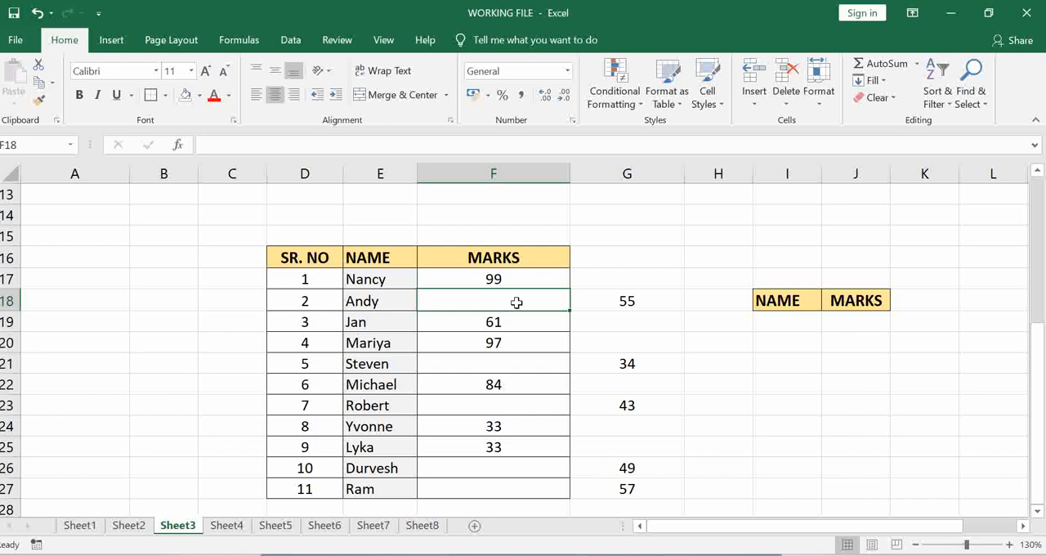
{"action": "key", "text": "ctrl+shift+Down"}
{"action": "key", "text": "ctrl+shift+Down"}
{"action": "key", "text": "ctrl+shift+Down"}
{"action": "key", "text": "ctrl+shift+Down"}
{"action": "key", "text": "ctrl+shift+Down"}
{"action": "key", "text": "ctrl+shift+Down"}
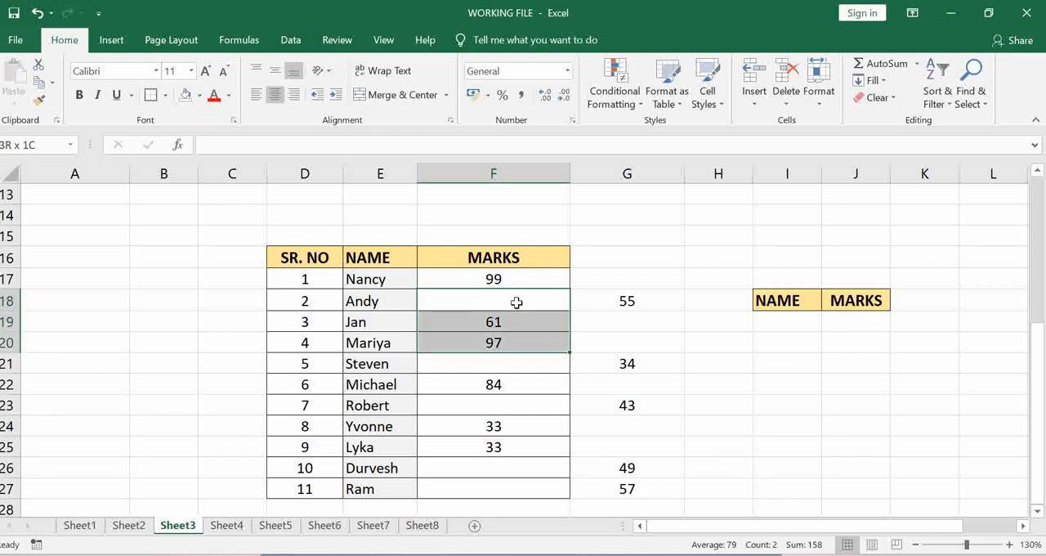
{"action": "key", "text": "ctrl+shift+Up"}
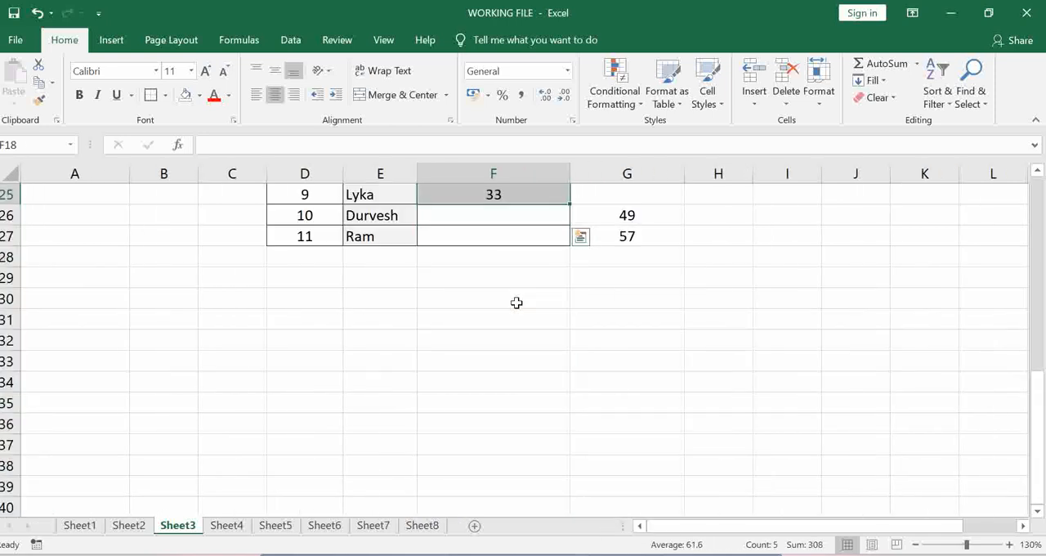
{"action": "key", "text": "shift+Down"}
{"action": "key", "text": "shift+Down"}
{"action": "scroll", "coordinate": [517, 303], "scroll_direction": "up", "scroll_amount": 3}
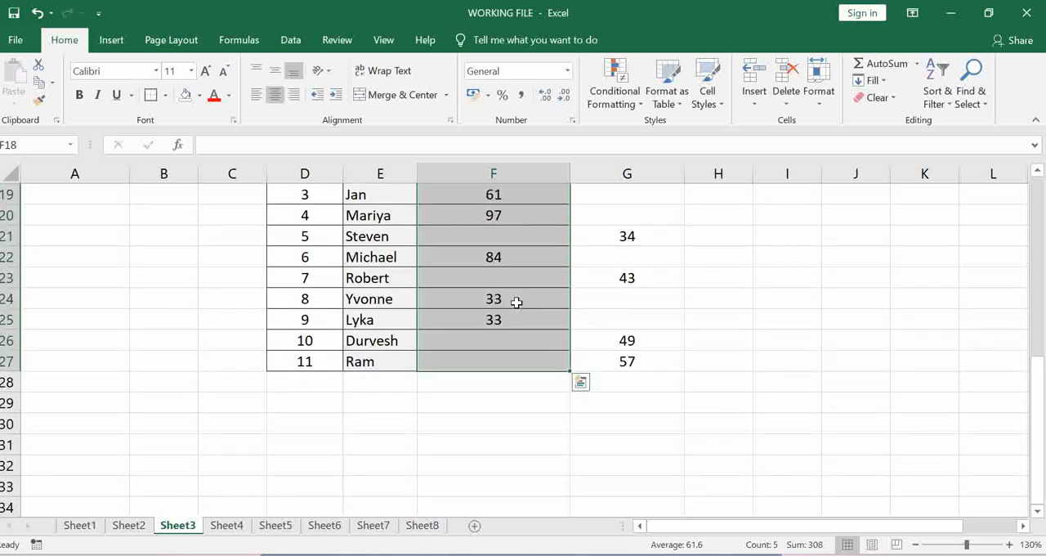
- Narrow the selection to only its blank cells using Go To Special with Blanks
{"action": "key", "text": "ctrl+g"}
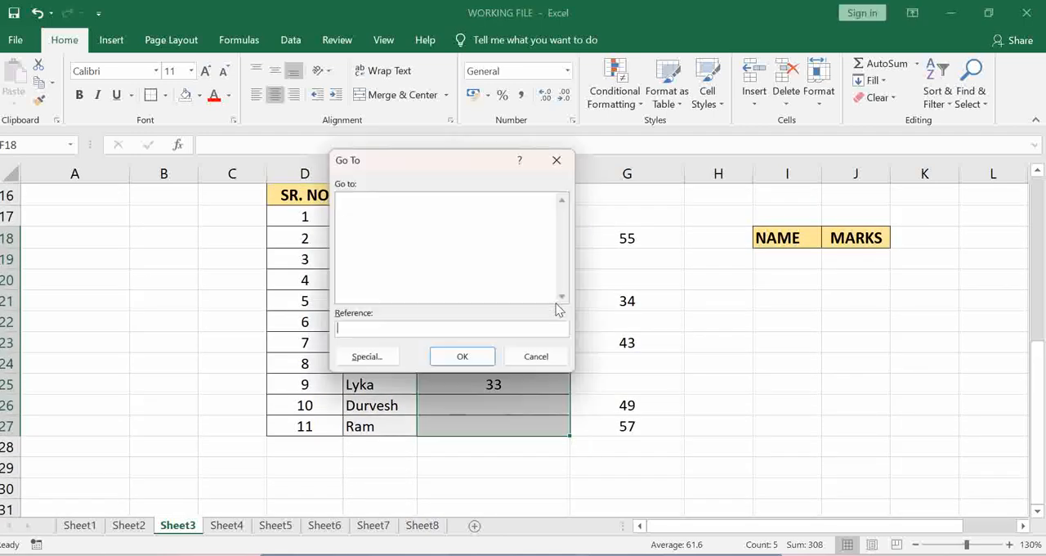
{"action": "left_click", "coordinate": [383, 360]}
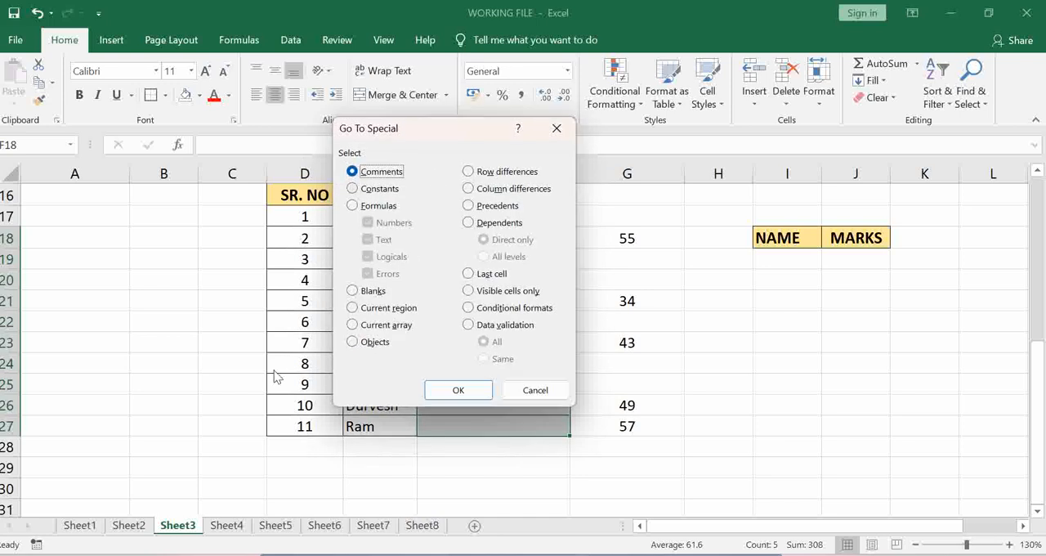
{"action": "left_click", "coordinate": [358, 292]}
{"action": "left_click_drag", "start_coordinate": [466, 123], "coordinate": [201, 145]}
{"action": "left_click", "coordinate": [193, 411]}
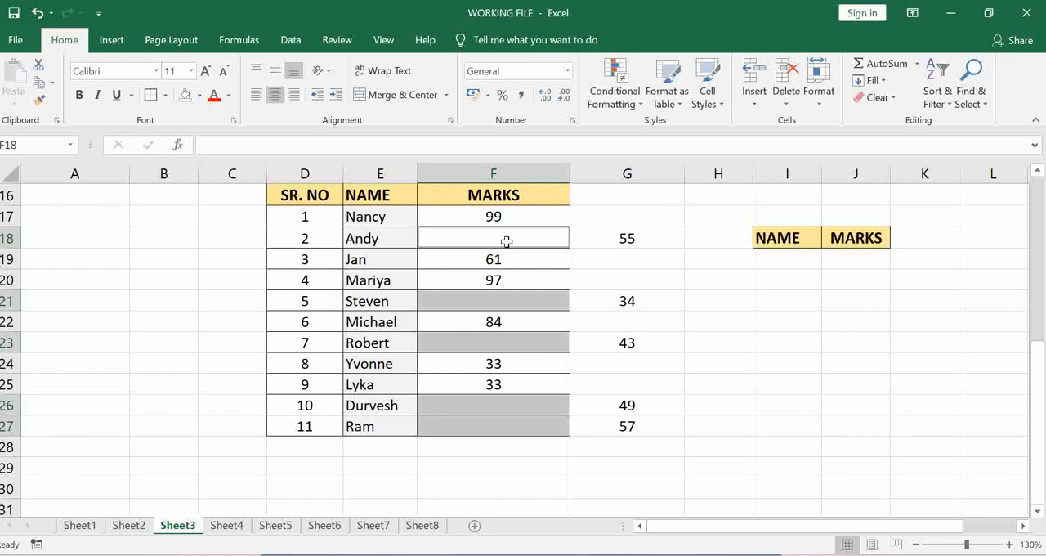
- Fill all the selected blank MARKS cells at once with the formula =G18, and centre the value in F27
{"action": "type", "text": "="}
{"action": "left_click", "coordinate": [618, 237]}
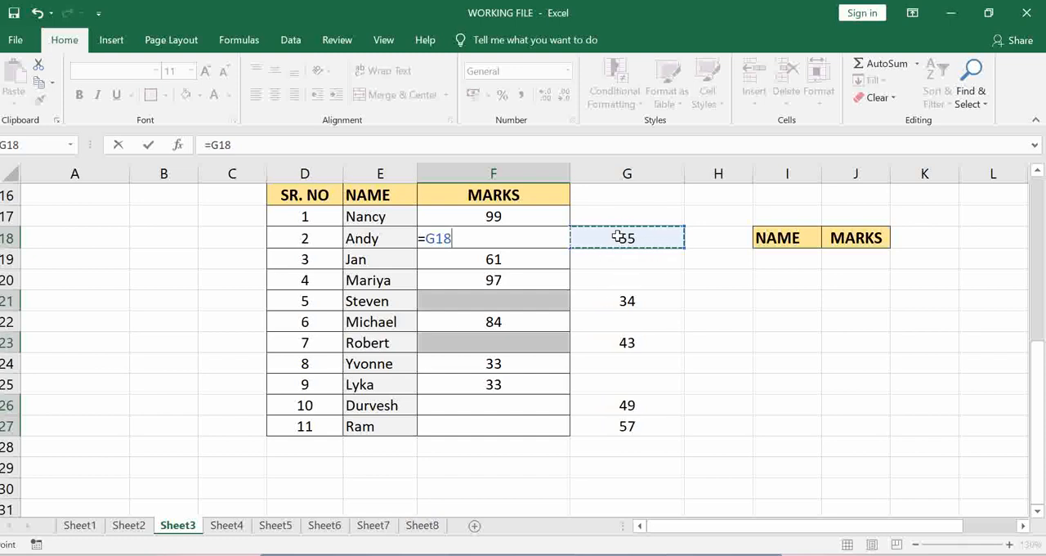
{"action": "key", "text": "ctrl+Return"}
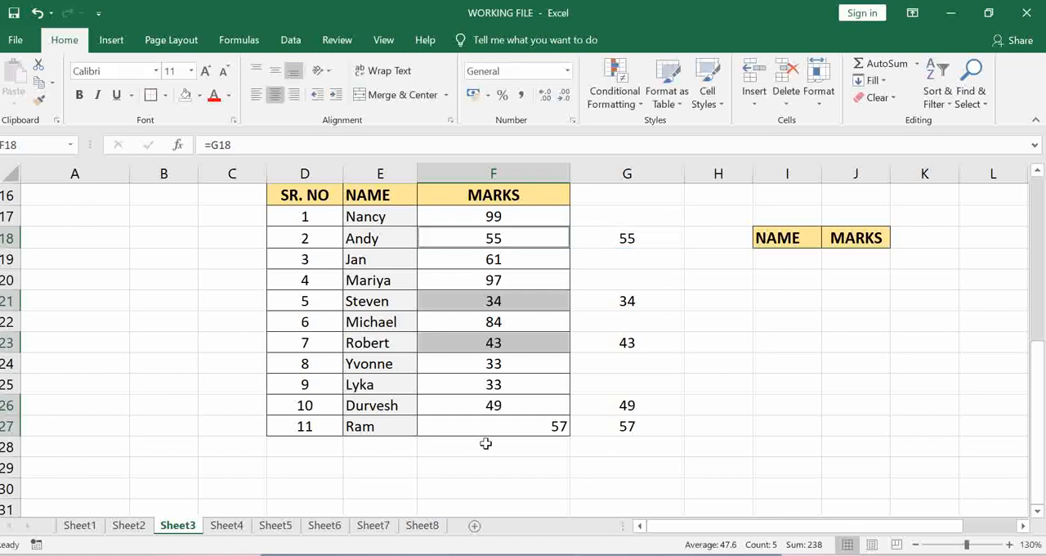
{"action": "left_click", "coordinate": [521, 432]}
{"action": "left_click", "coordinate": [276, 95]}
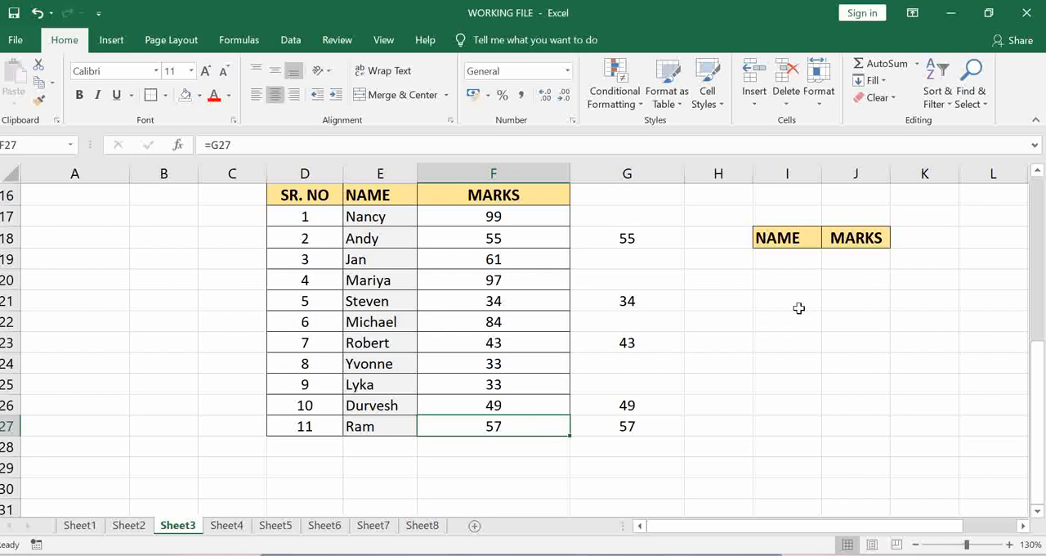
- Start a VLOOKUP formula in J19 under MARKS, with I19 as the lookup value
{"action": "left_click", "coordinate": [768, 263]}
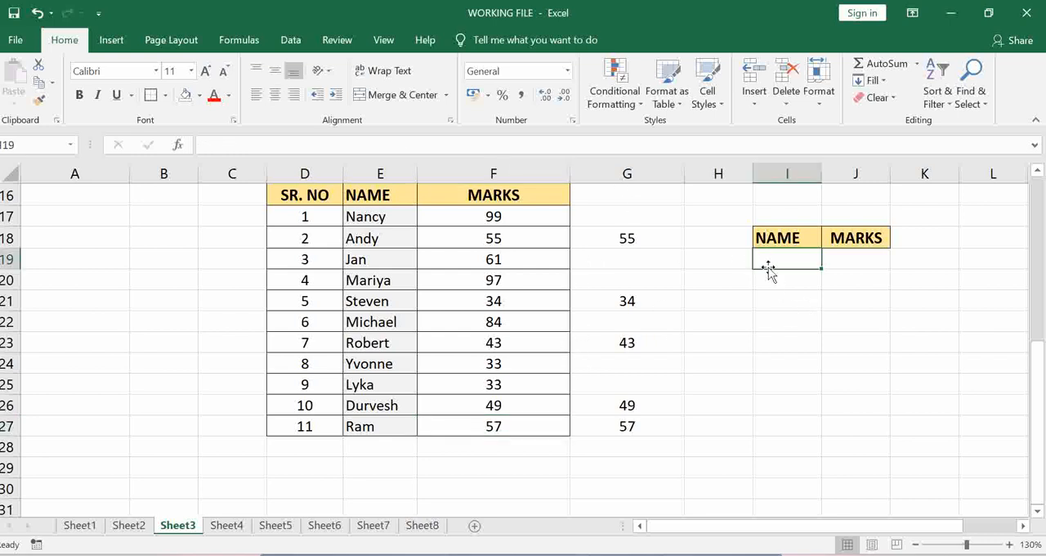
{"action": "left_click", "coordinate": [842, 264]}
{"action": "left_click", "coordinate": [785, 263]}
{"action": "left_click", "coordinate": [872, 257]}
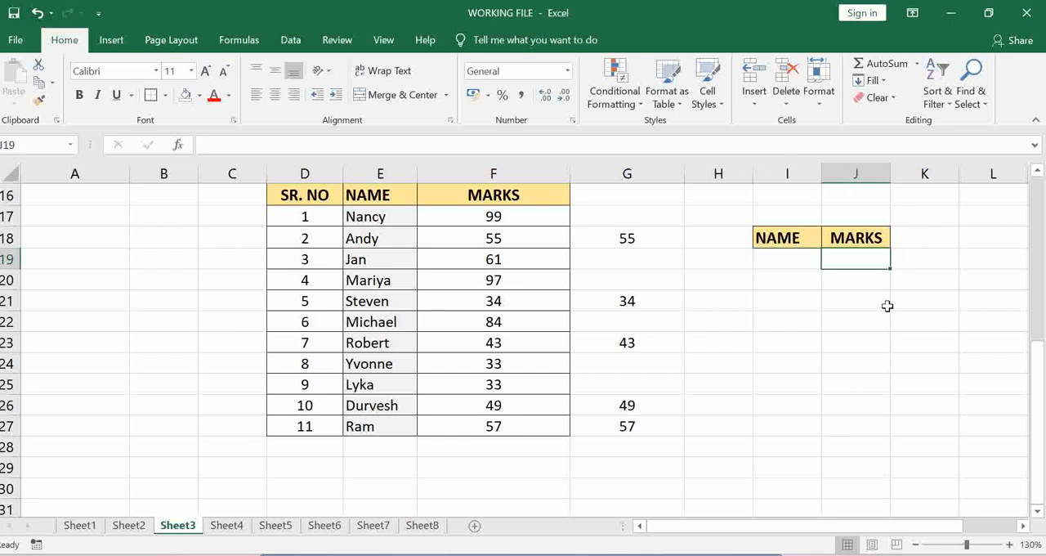
{"action": "type", "text": "=vl"}
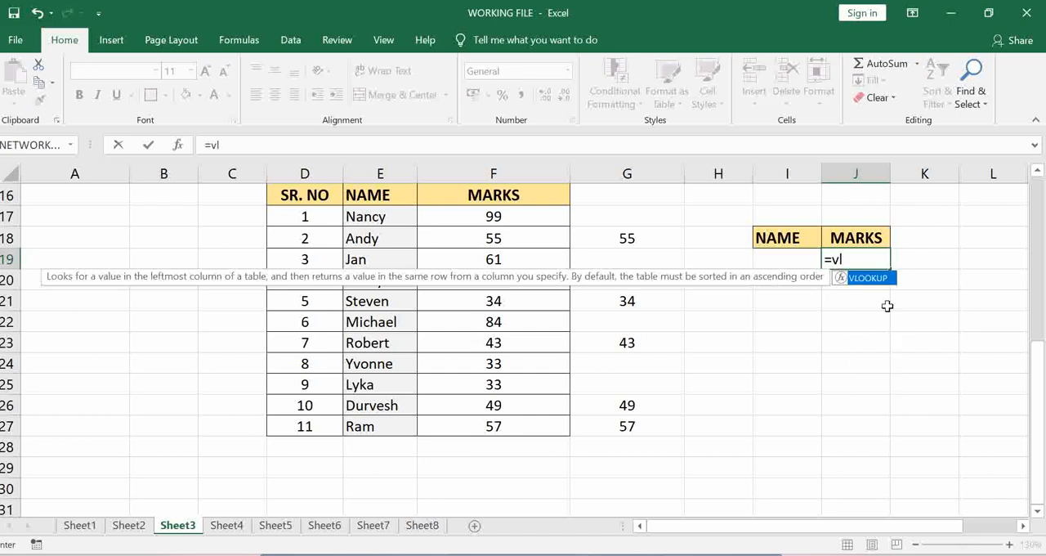
{"action": "key", "text": "Tab"}
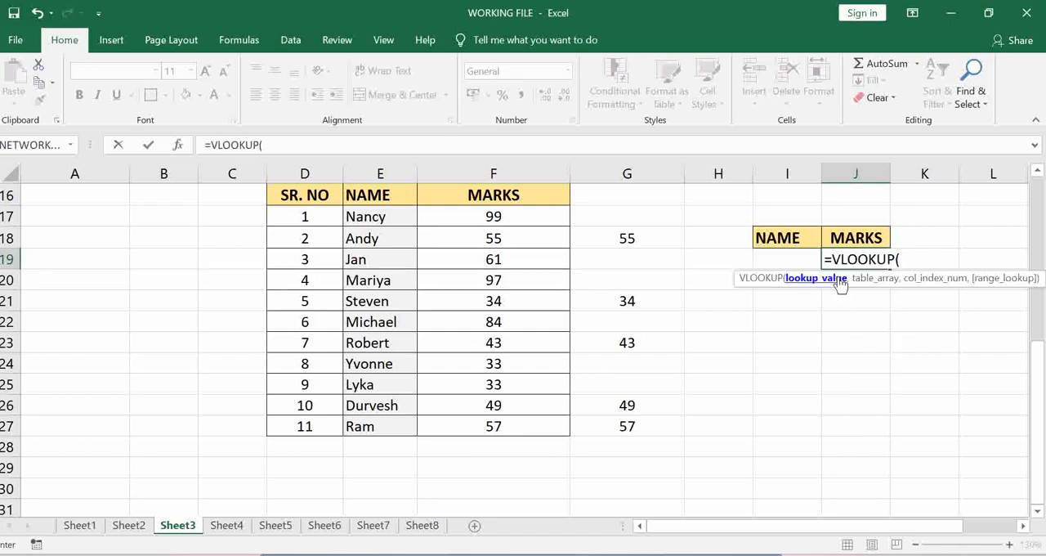
{"action": "left_click", "coordinate": [773, 259]}
{"action": "type", "text": ","}
- Complete the VLOOKUP with table range E16:F27, column index 2 and range lookup 0
{"action": "left_click", "coordinate": [415, 198]}
{"action": "left_click_drag", "start_coordinate": [415, 199], "coordinate": [550, 427]}
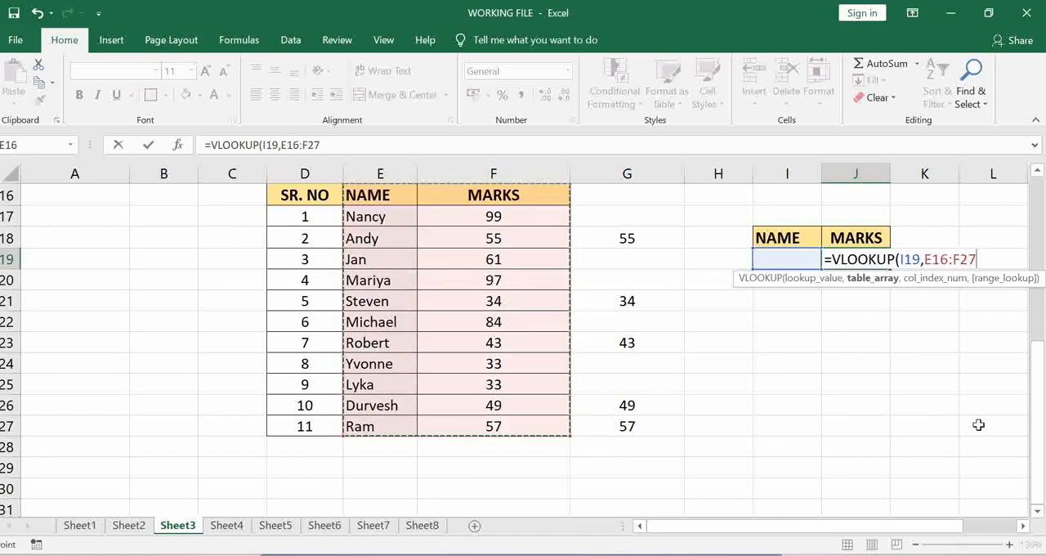
{"action": "type", "text": ","}
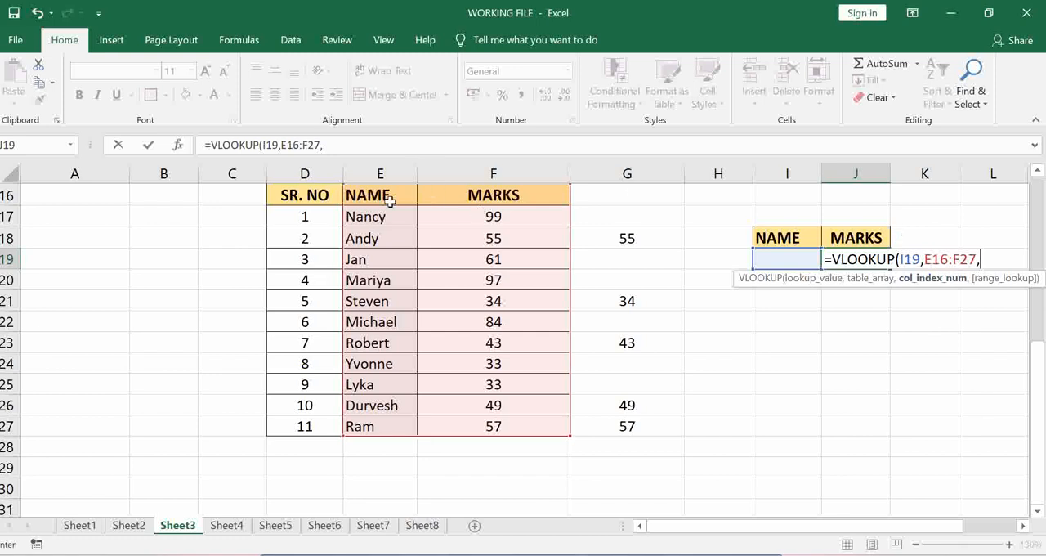
{"action": "type", "text": "2,0"}
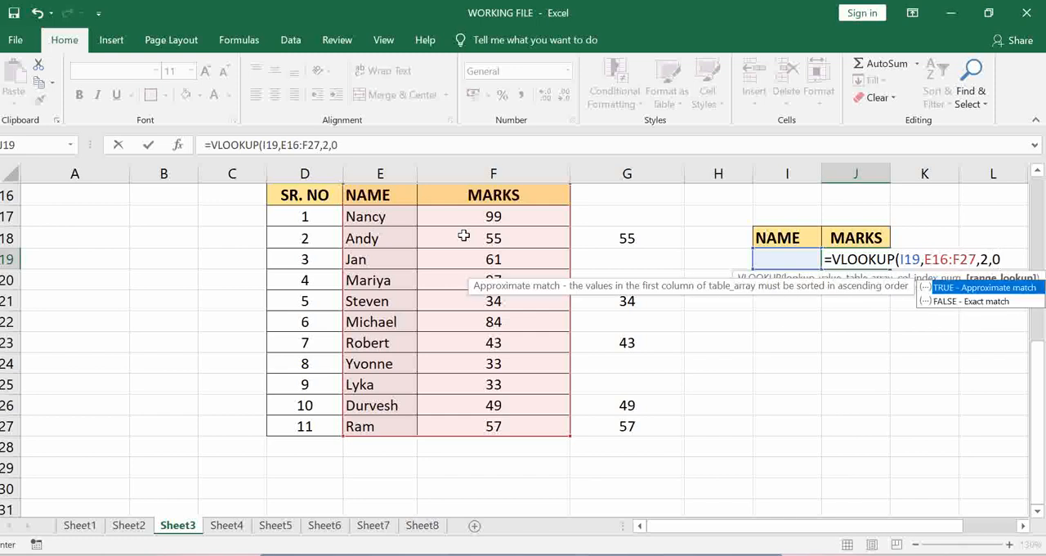
{"action": "type", "text": ")"}
{"action": "key", "text": "Return"}
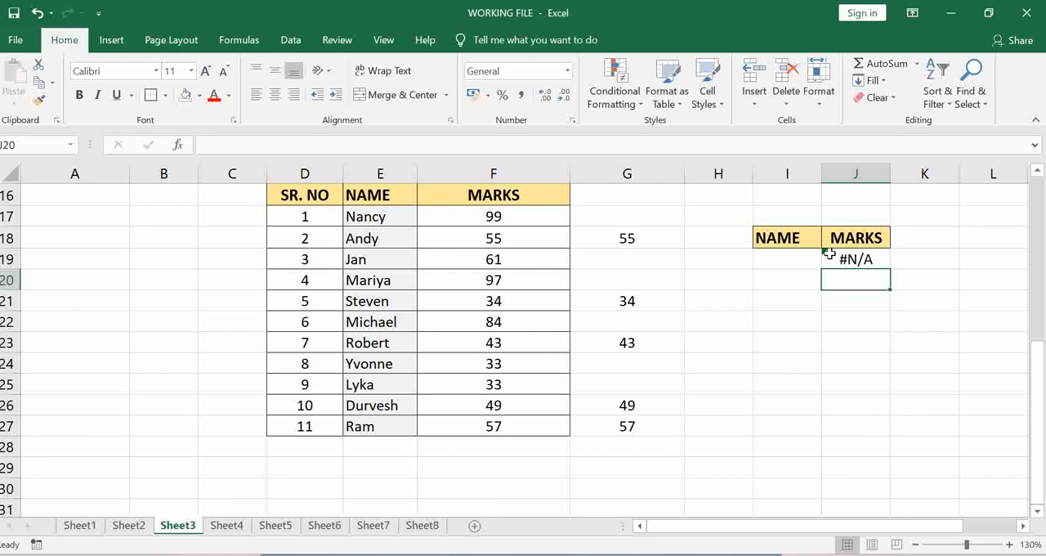
- Try the lookup by entering the name of SR. NO 1 in I19, and clear the cell
{"action": "left_click", "coordinate": [803, 257]}
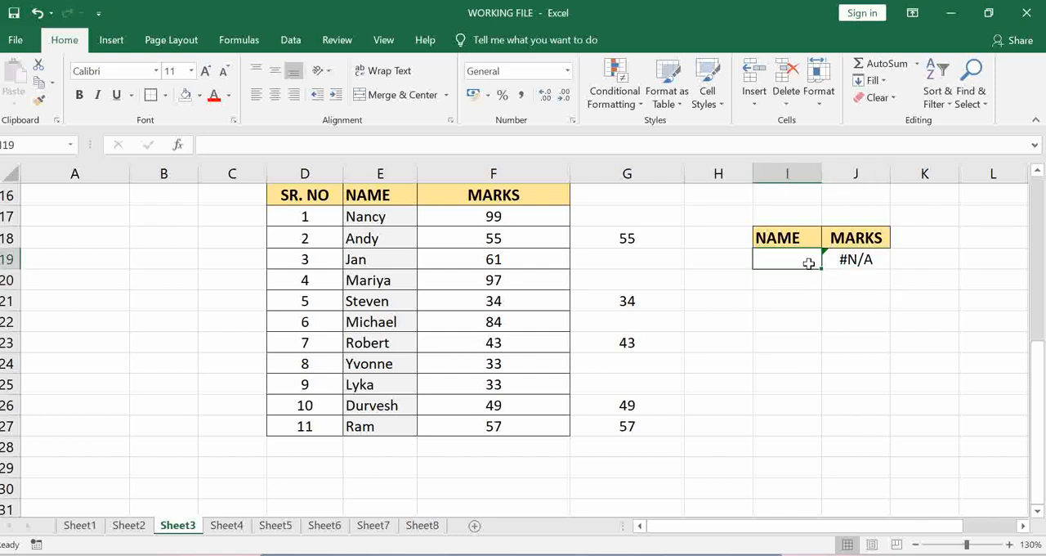
{"action": "type", "text": "Nancy"}
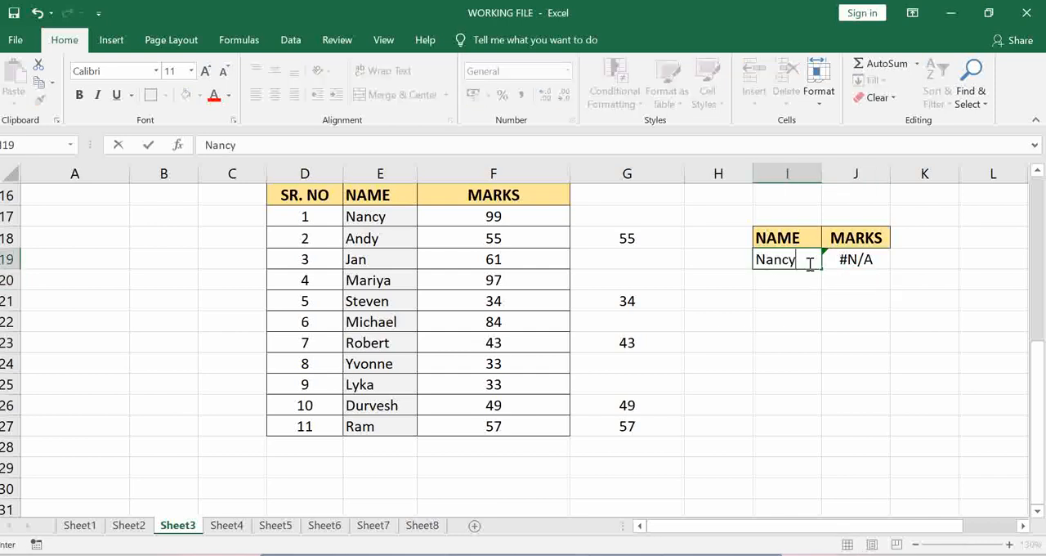
{"action": "key", "text": "Return"}
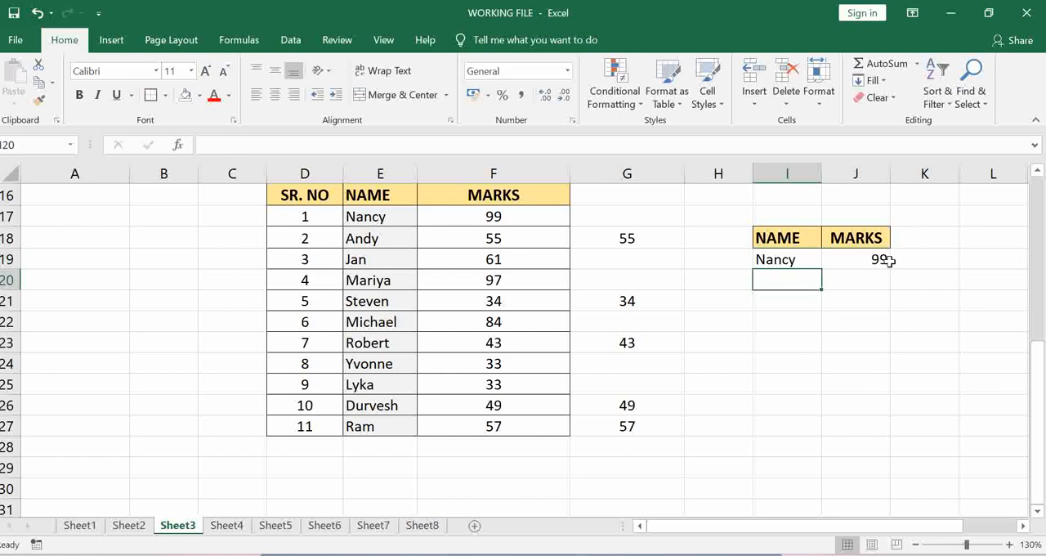
{"action": "left_click", "coordinate": [789, 260]}
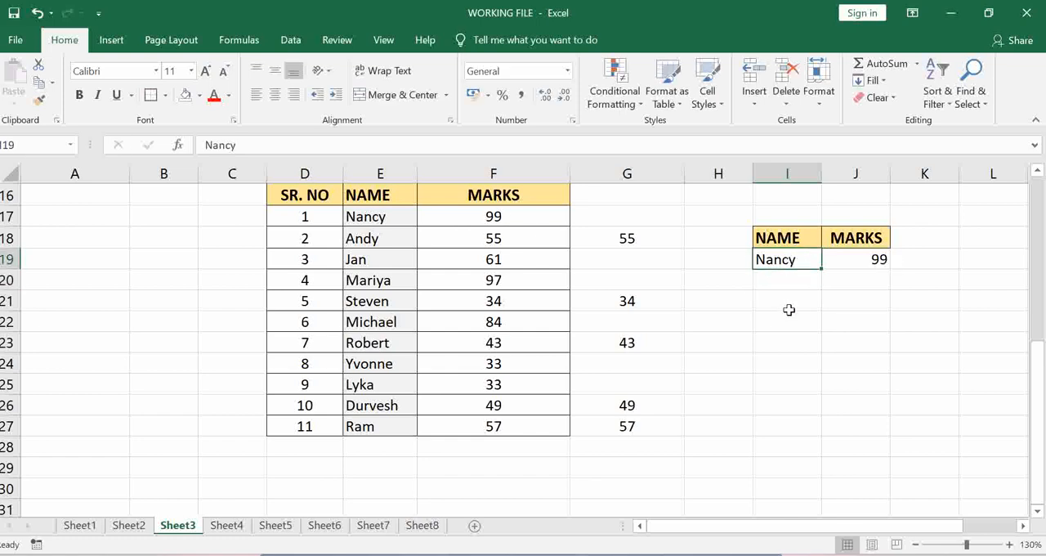
{"action": "key", "text": "Delete"}
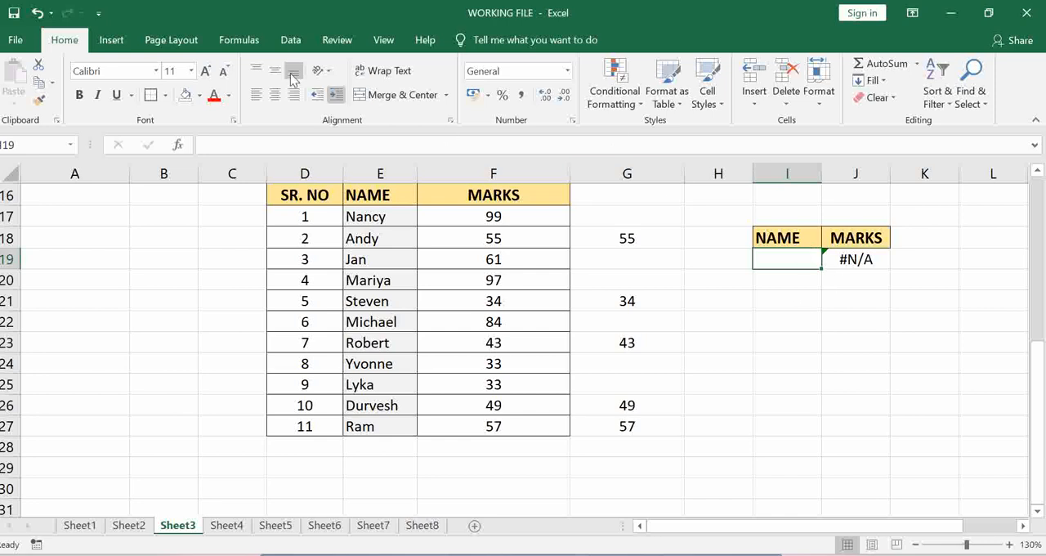
- Add data validation to I19 that allows a List sourced from the names in E17:E27
{"action": "left_click", "coordinate": [291, 40]}
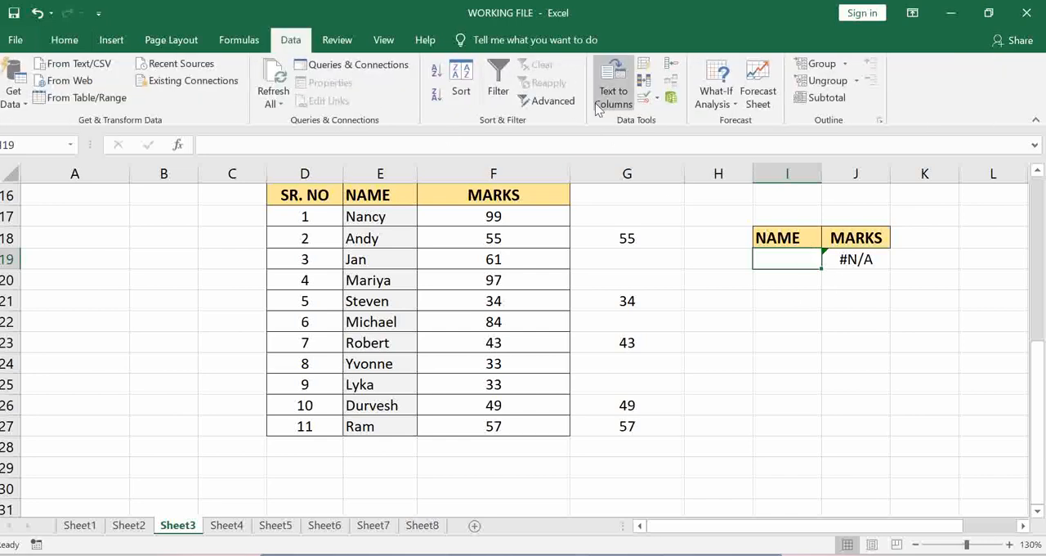
{"action": "left_click", "coordinate": [657, 98]}
{"action": "left_click", "coordinate": [669, 115]}
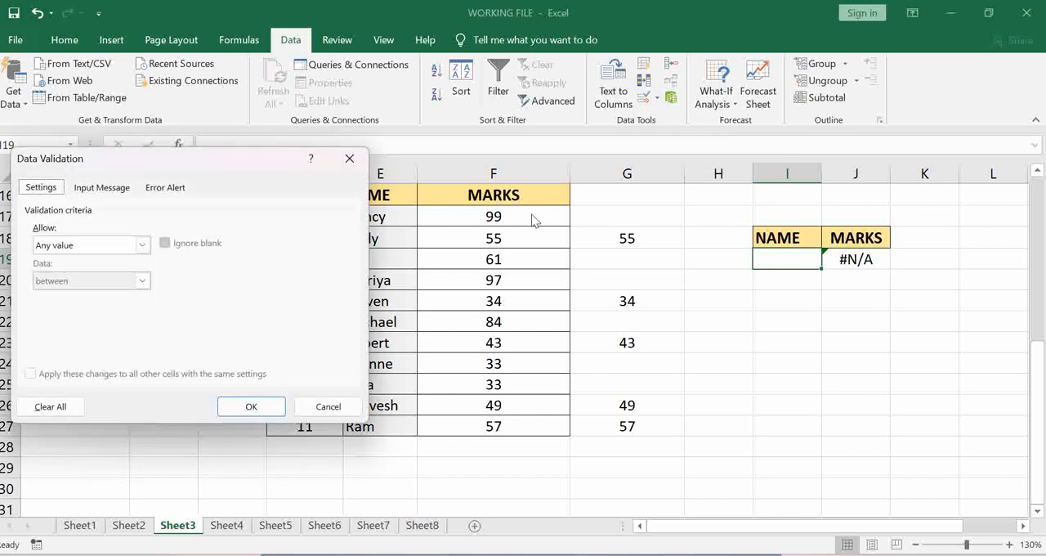
{"action": "left_click_drag", "start_coordinate": [229, 164], "coordinate": [654, 149]}
{"action": "left_click", "coordinate": [563, 231]}
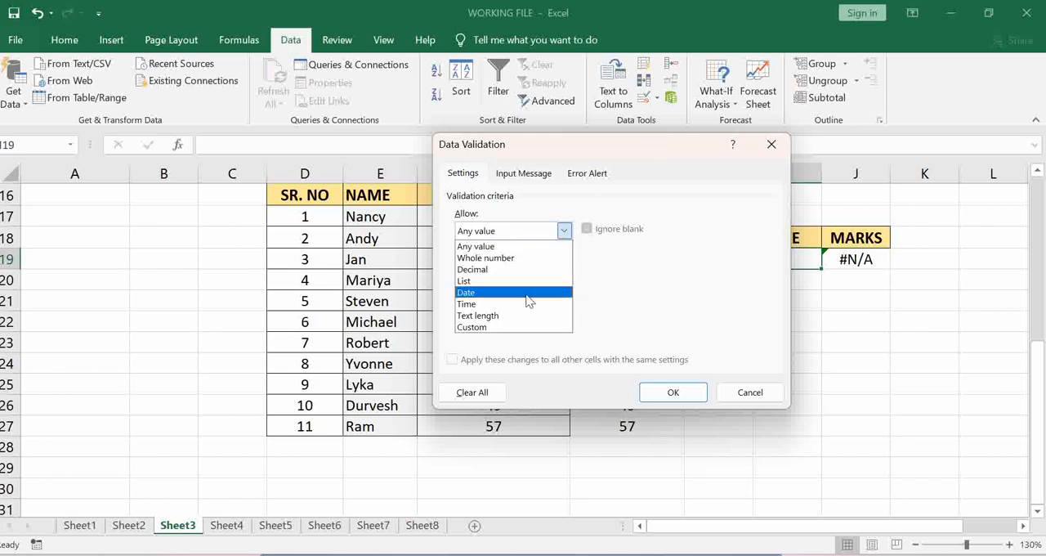
{"action": "left_click", "coordinate": [504, 282]}
{"action": "left_click", "coordinate": [492, 298]}
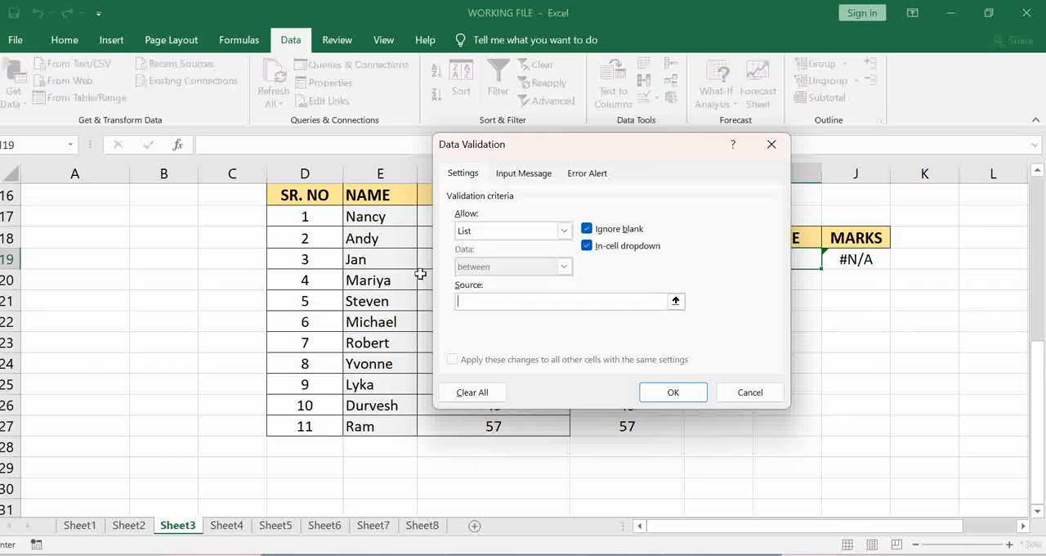
{"action": "left_click_drag", "start_coordinate": [360, 218], "coordinate": [377, 426]}
{"action": "left_click", "coordinate": [673, 393]}
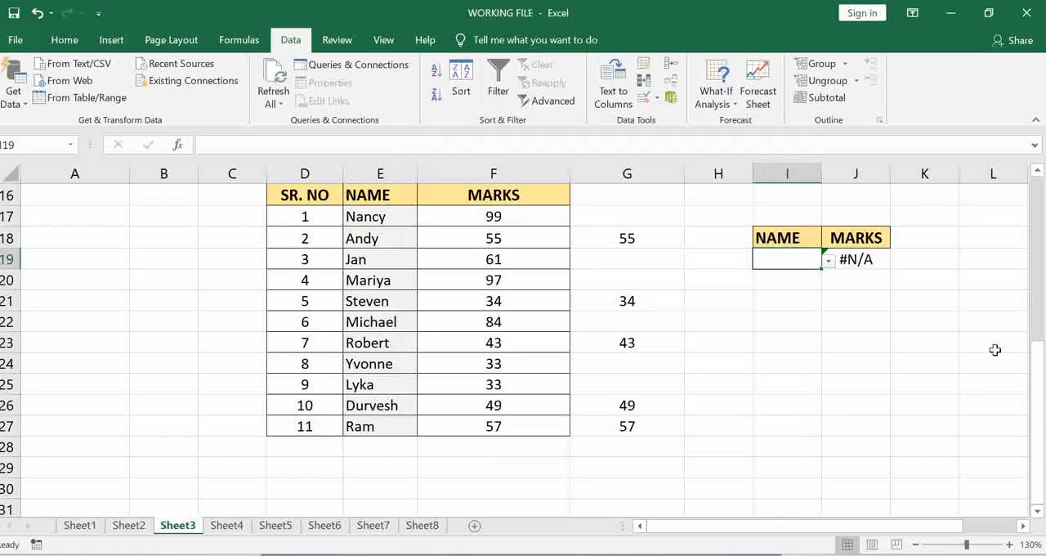
- Choose the names of SR. NO 5, 11 and 10 in turn from the validation list in I19
{"action": "left_click", "coordinate": [828, 260]}
{"action": "left_click", "coordinate": [807, 336]}
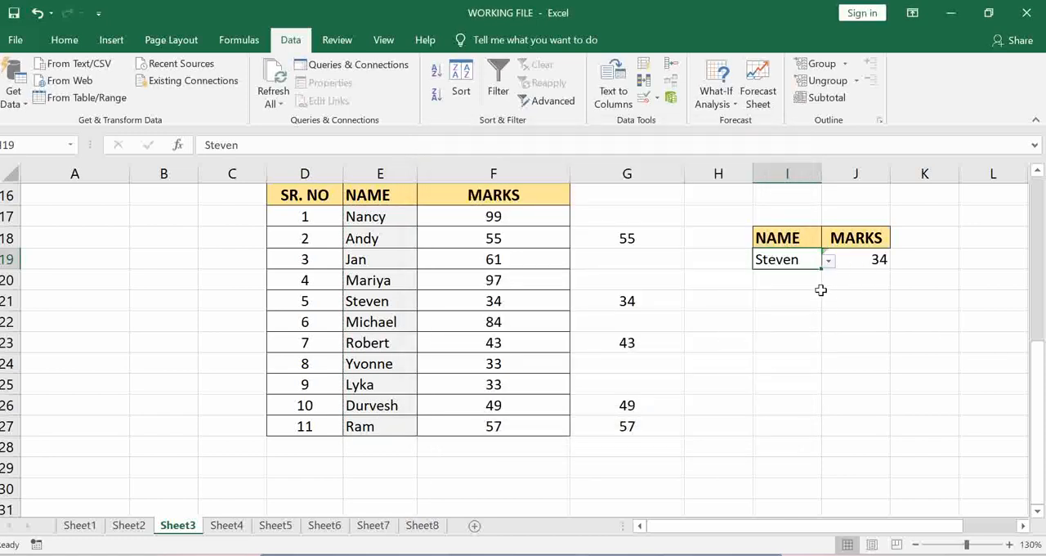
{"action": "left_click", "coordinate": [828, 260]}
{"action": "left_click", "coordinate": [806, 377]}
{"action": "left_click", "coordinate": [835, 261]}
{"action": "left_click", "coordinate": [793, 260]}
{"action": "left_click", "coordinate": [828, 260]}
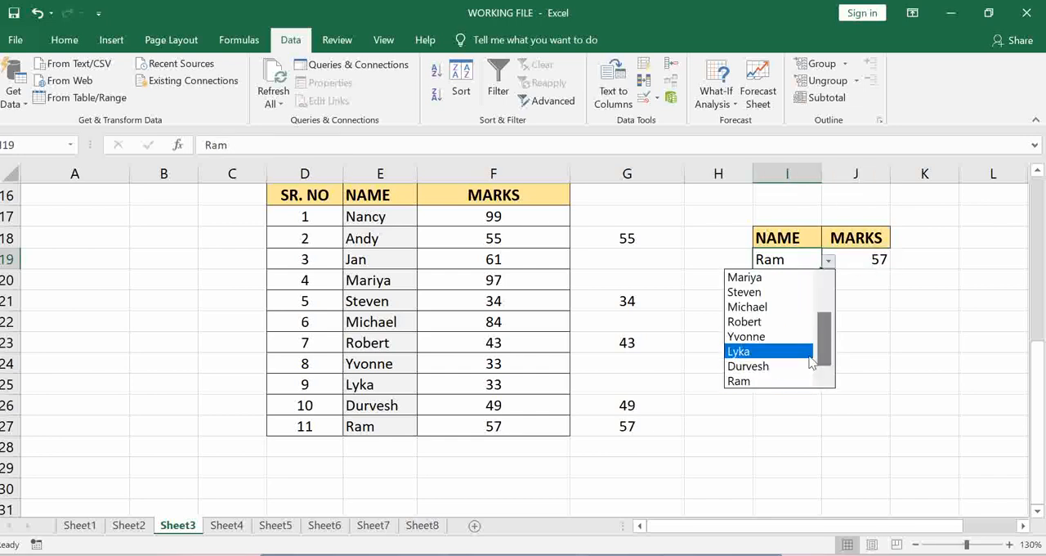
{"action": "left_click", "coordinate": [797, 365]}
{"action": "left_click", "coordinate": [783, 388]}
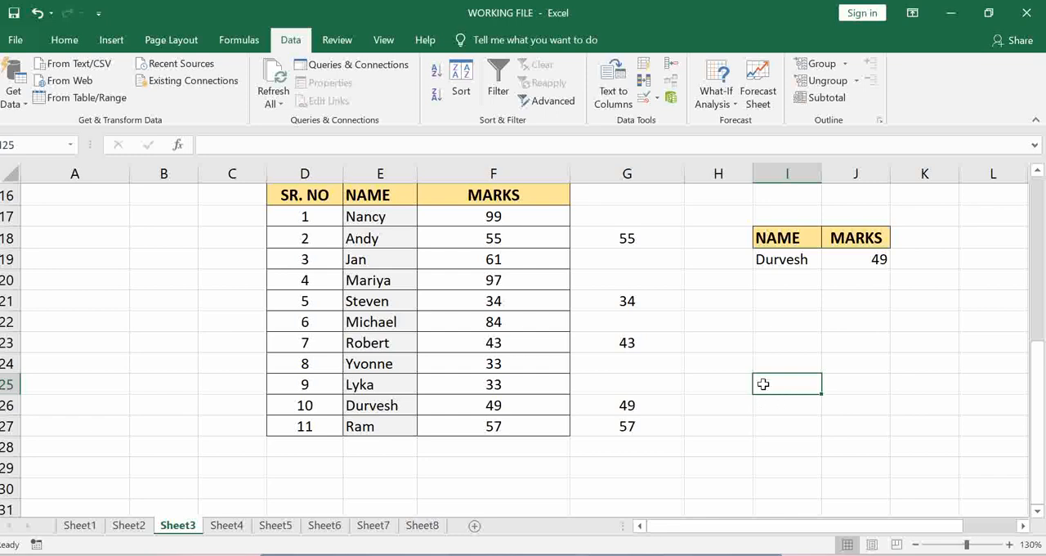
- Select the round logo picture beside the names table near the start of the sheet
{"action": "scroll", "coordinate": [678, 367], "scroll_direction": "up", "scroll_amount": 5}
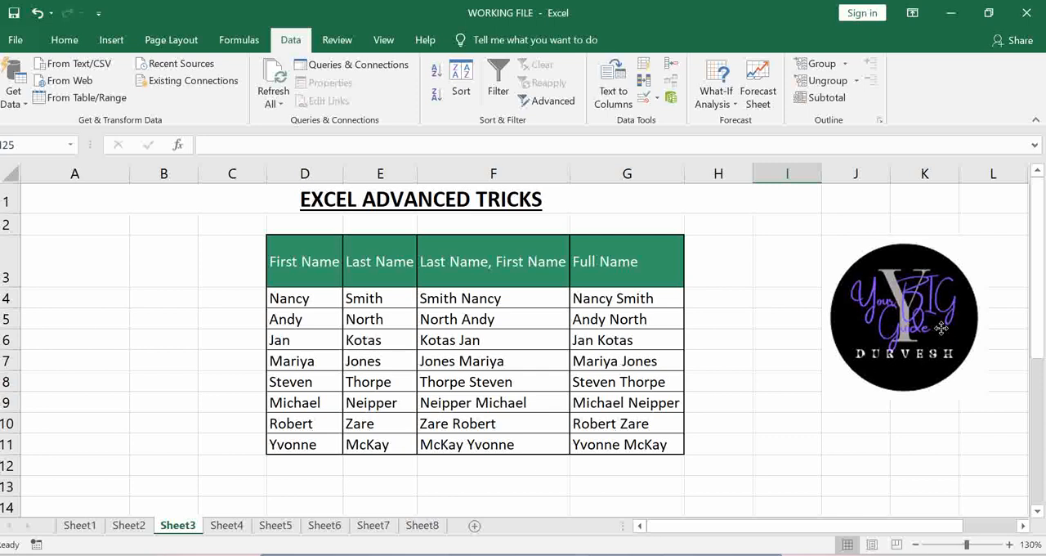
{"action": "left_click", "coordinate": [940, 327]}
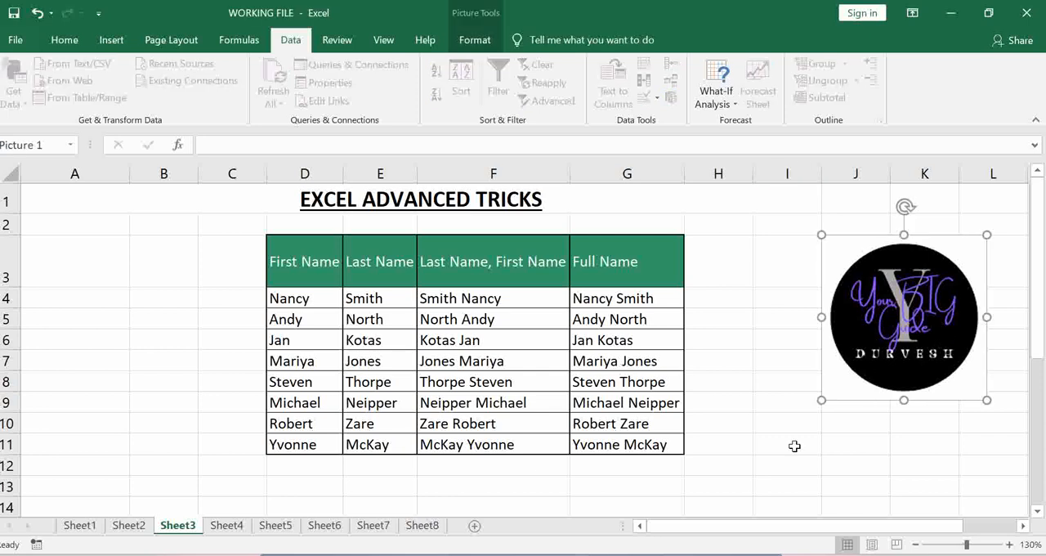